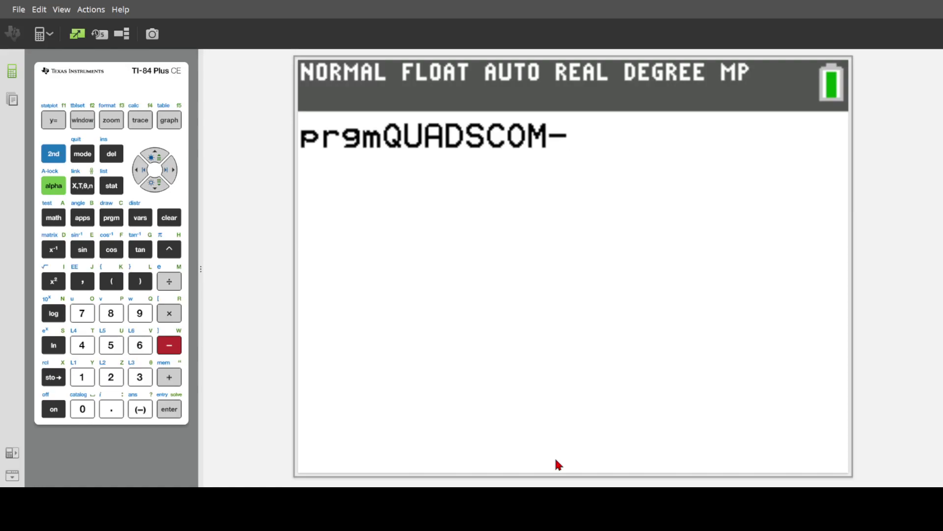
Step: Clear the home screen and run 3:QUADSCOM from the program list
key(BackSpace)
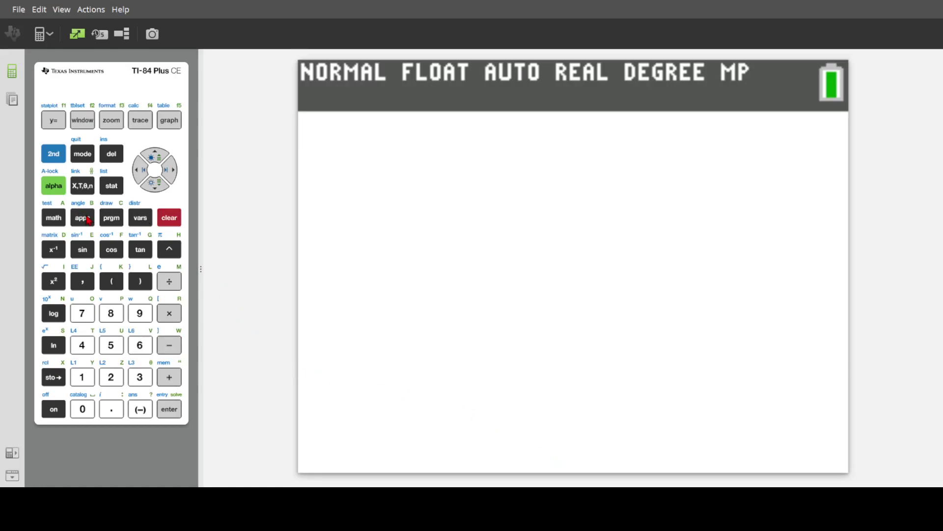
click(113, 220)
click(151, 189)
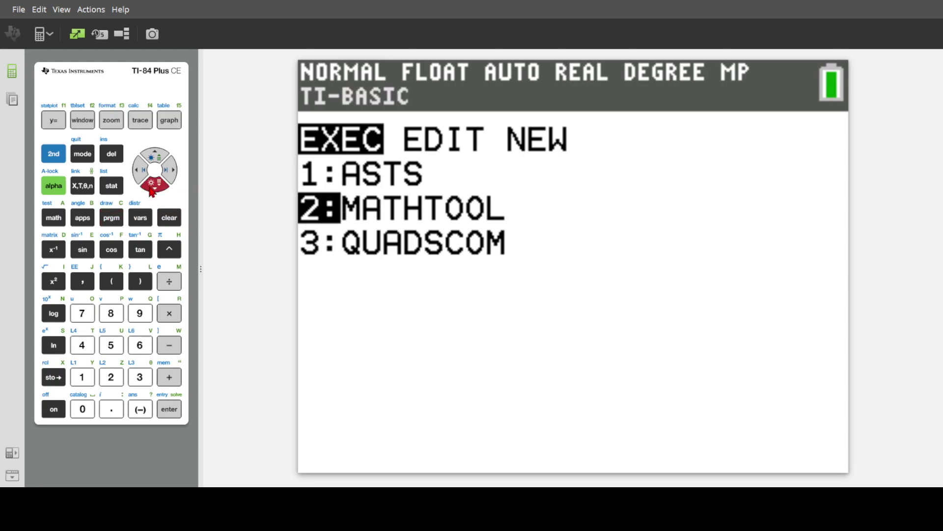
click(151, 189)
click(169, 409)
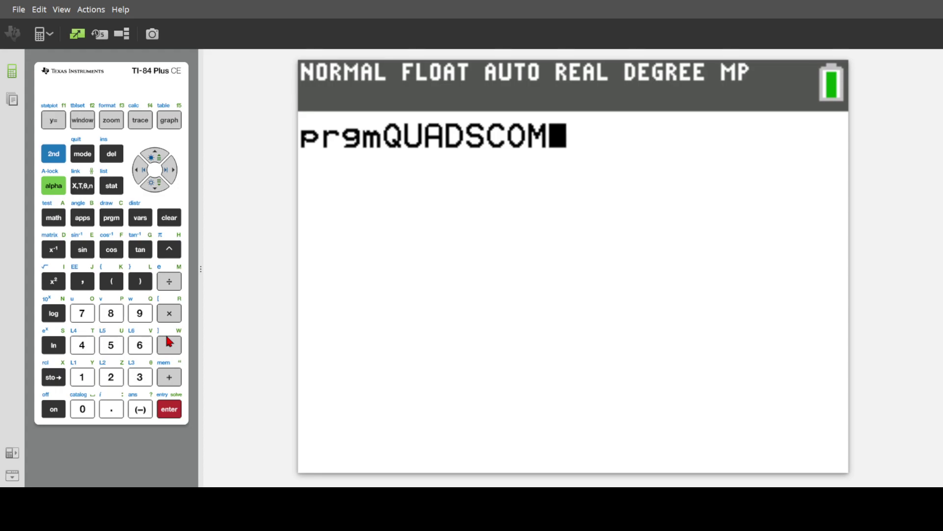
key(Return)
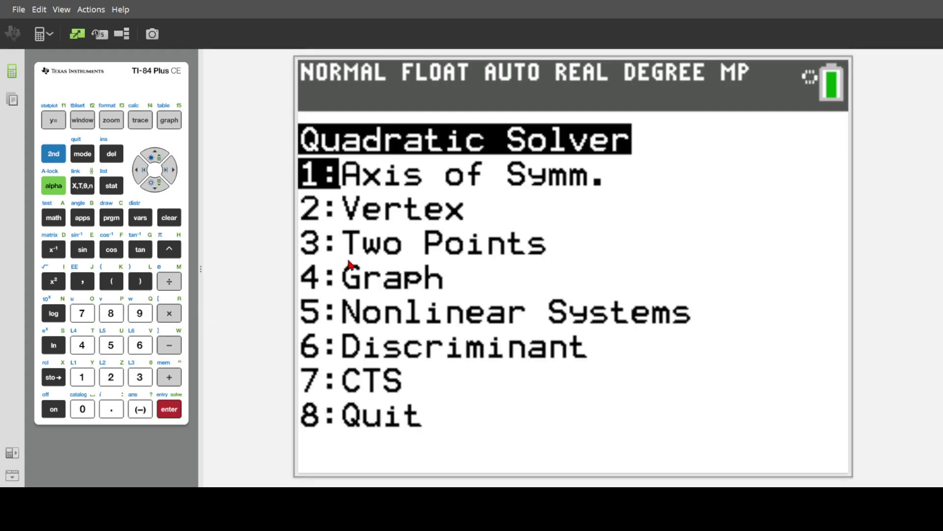
Step: Scroll the solver menu through 7:CTS to 8:Quit and quit the program
click(157, 186)
click(157, 186)
click(157, 186)
click(157, 186)
click(157, 186)
click(157, 186)
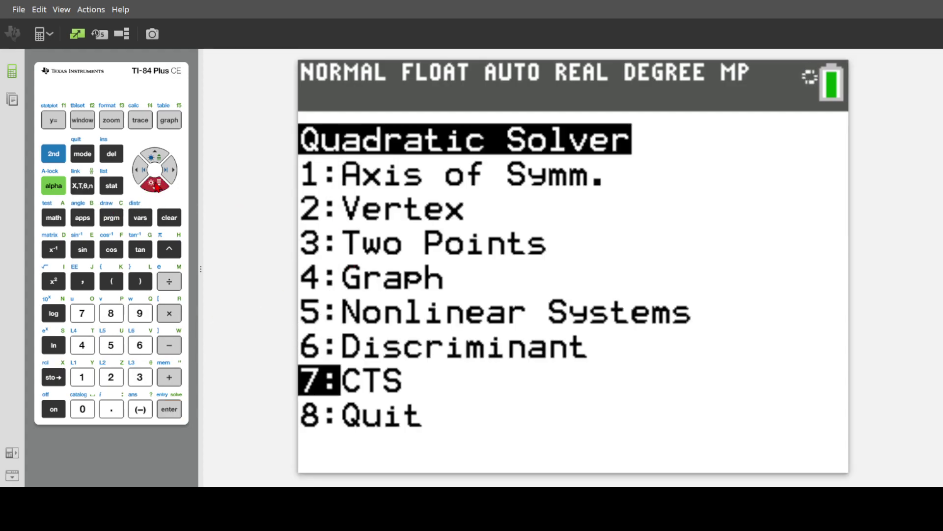
click(157, 186)
click(157, 185)
click(154, 158)
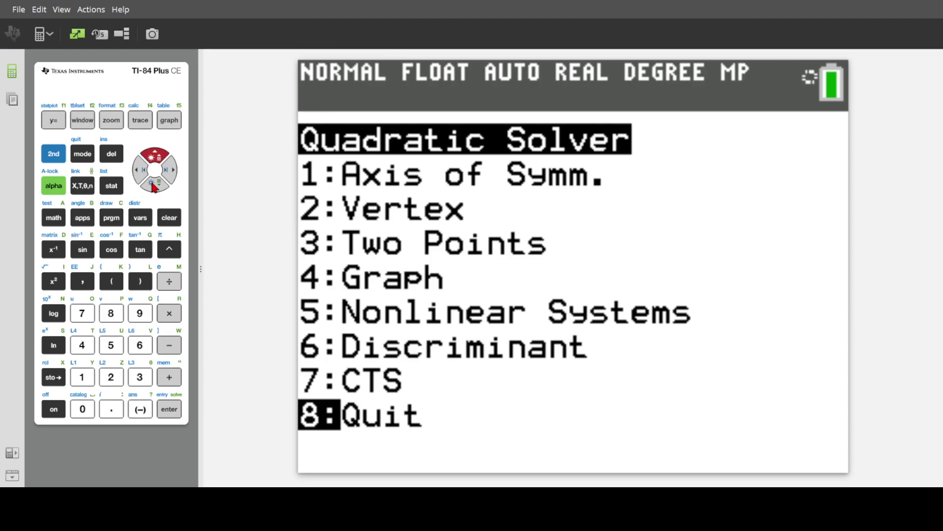
click(114, 315)
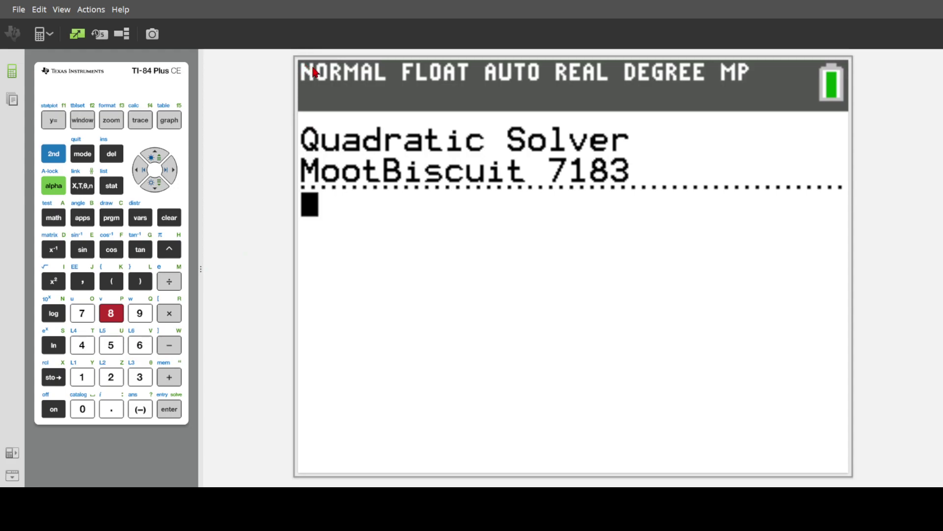
Step: Rerun QUADSCOM and compute the axis of symmetry for A=6, B=3, giving -1/4
click(112, 219)
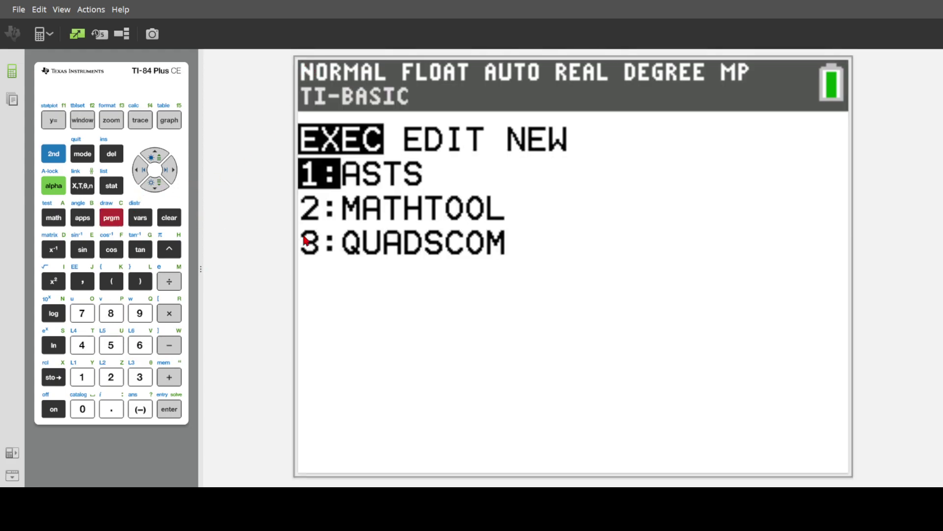
click(169, 409)
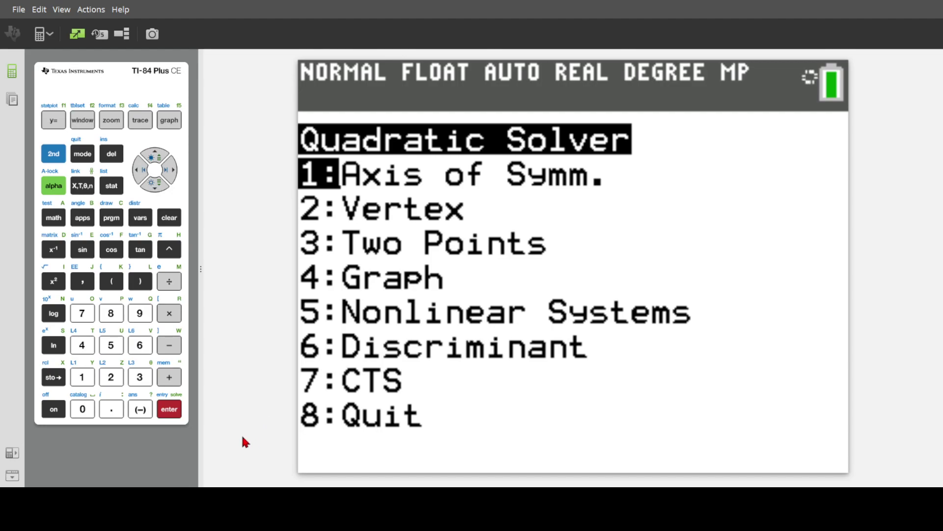
click(165, 418)
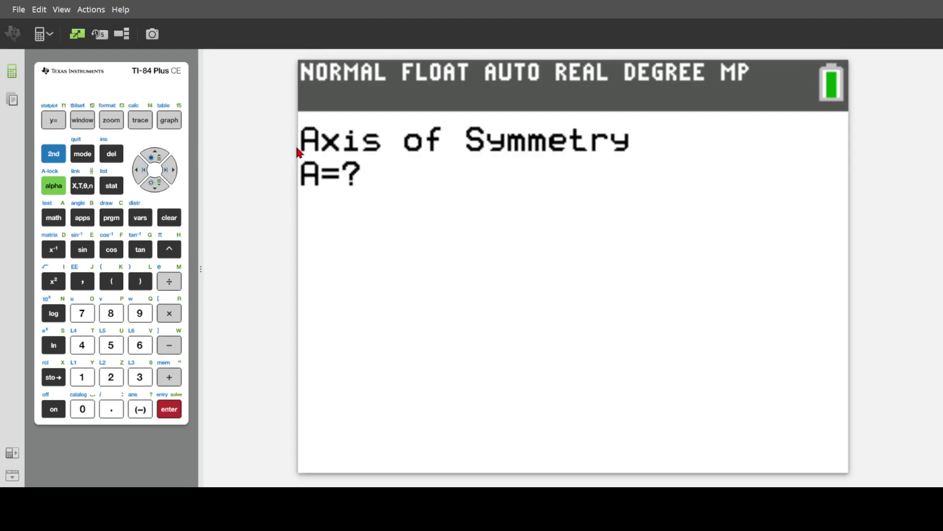
click(143, 345)
click(169, 409)
text(3)
click(172, 412)
click(168, 394)
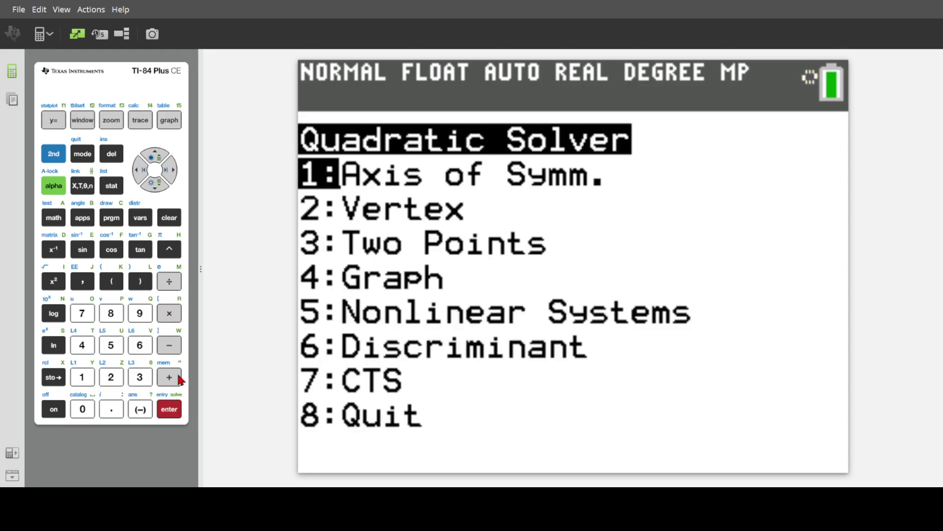
Step: Move the menu selection down past Vertex and Graph to 6:Discriminant
click(151, 190)
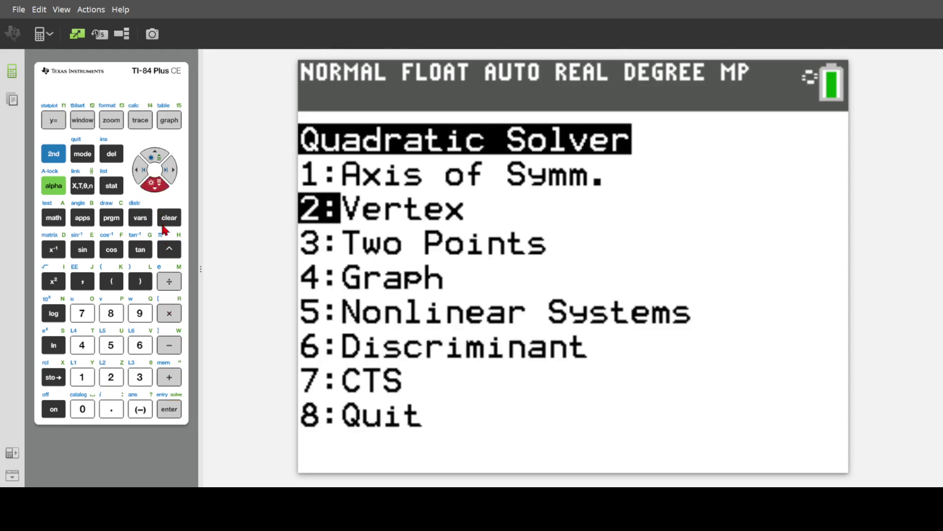
click(159, 183)
click(158, 184)
click(159, 184)
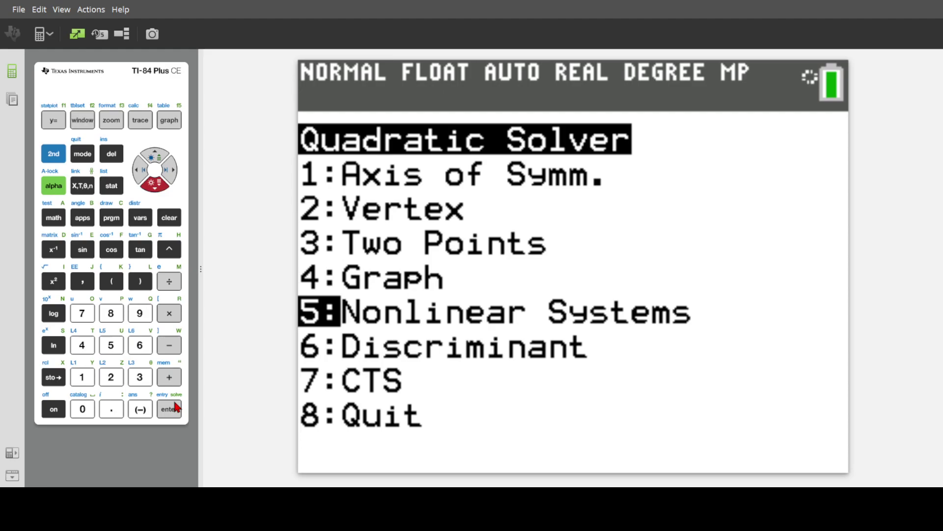
click(156, 186)
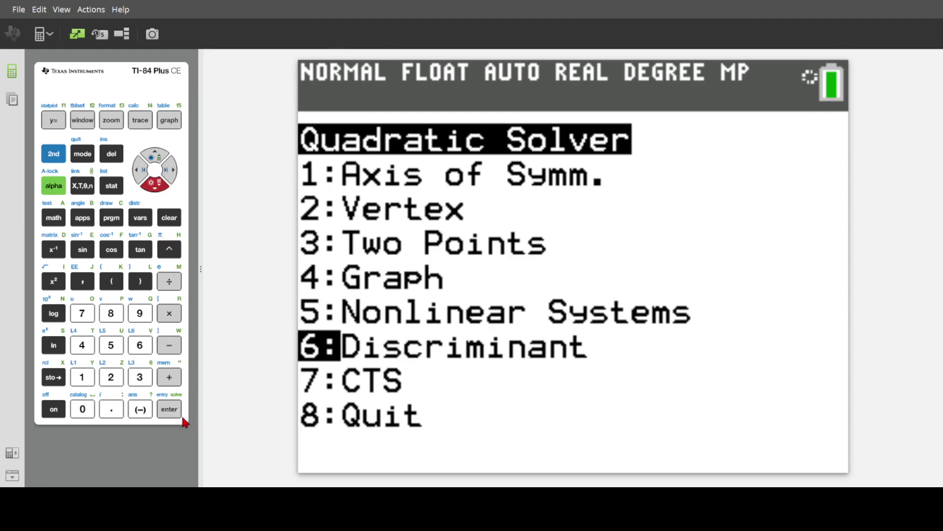
Step: Compute the discriminant for A=5, B=6, C=2: d=-4, 0 real roots, X=-0.6+0.2i
click(172, 411)
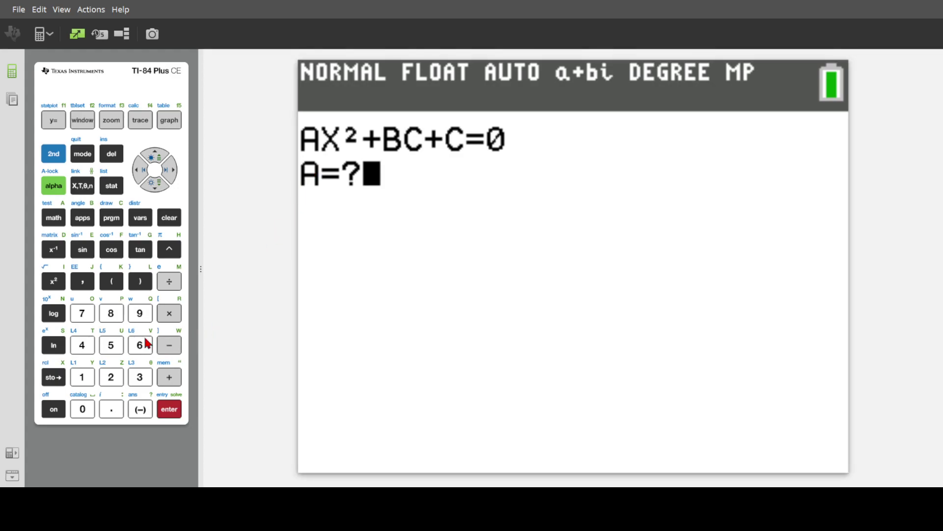
click(117, 350)
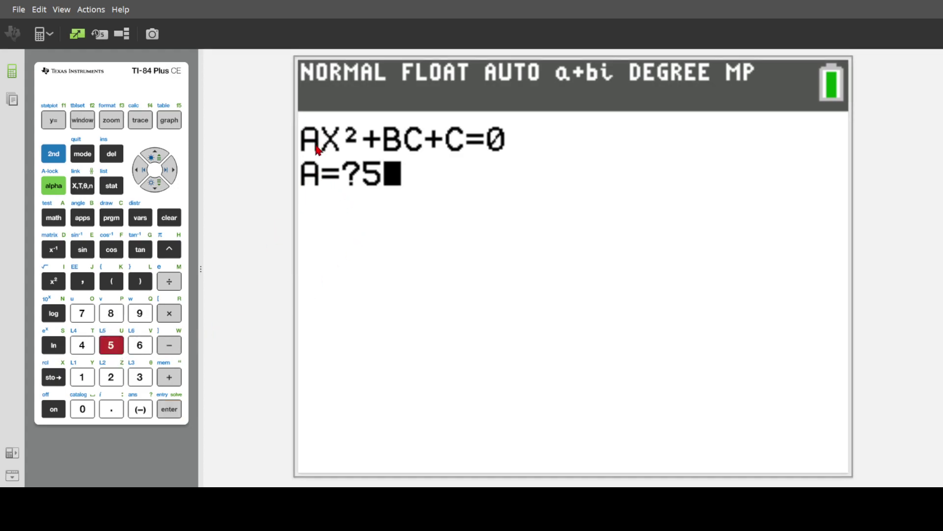
click(169, 409)
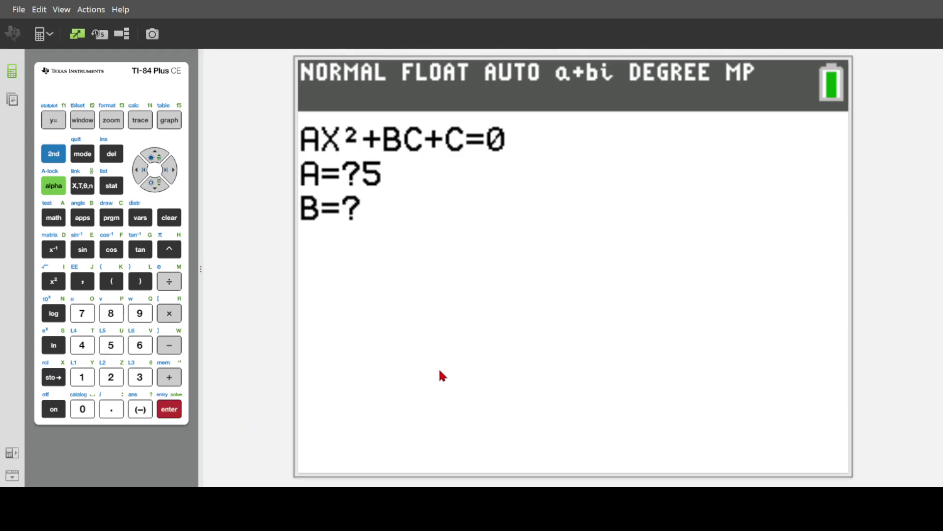
click(146, 350)
click(173, 410)
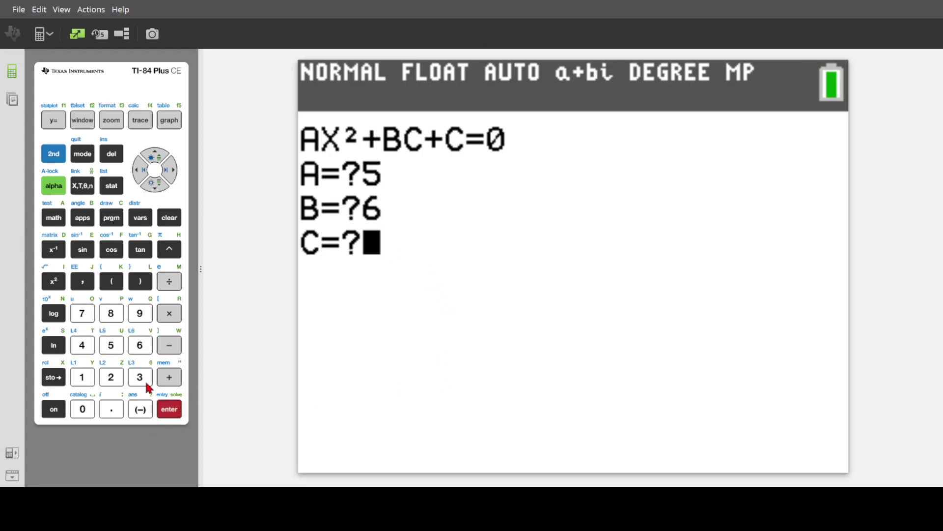
click(111, 379)
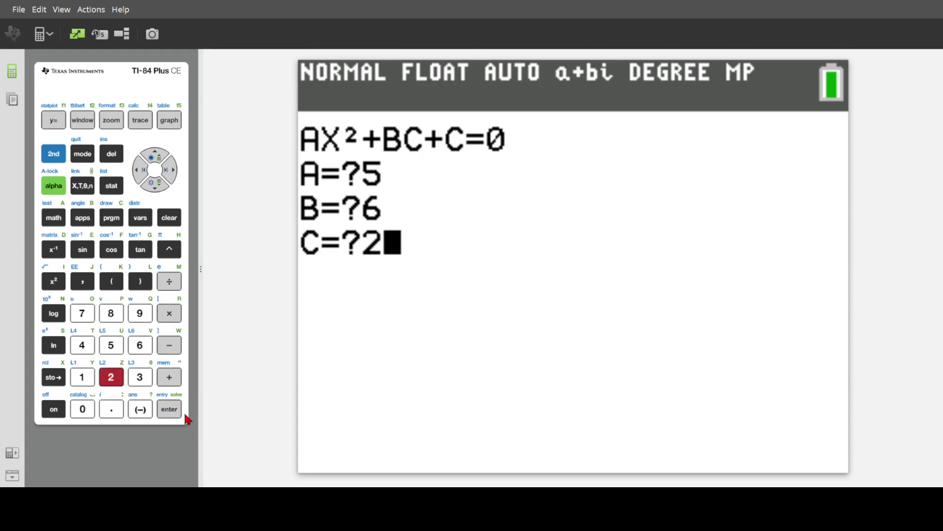
click(170, 408)
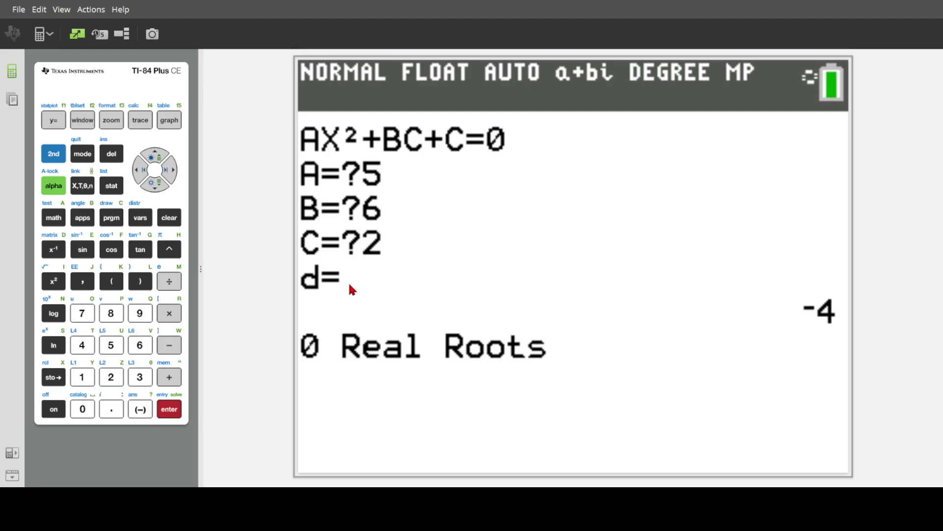
click(169, 409)
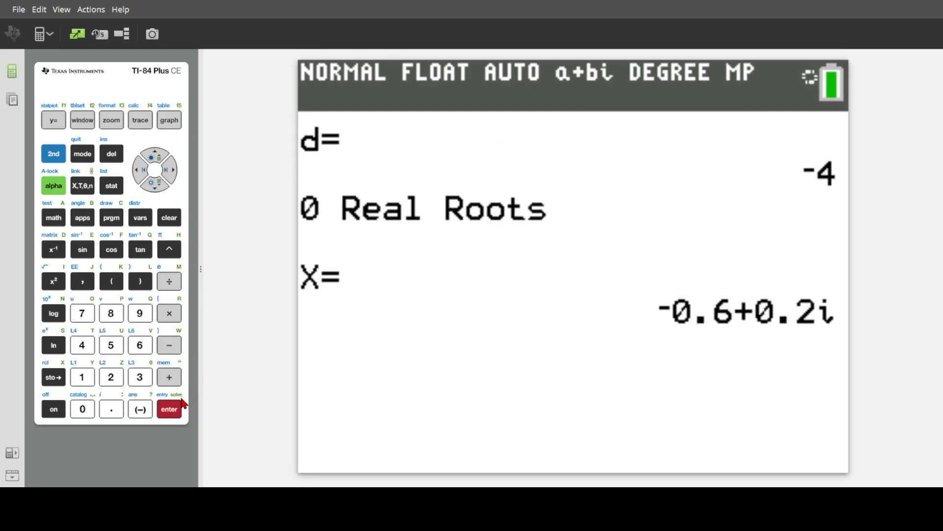
click(172, 416)
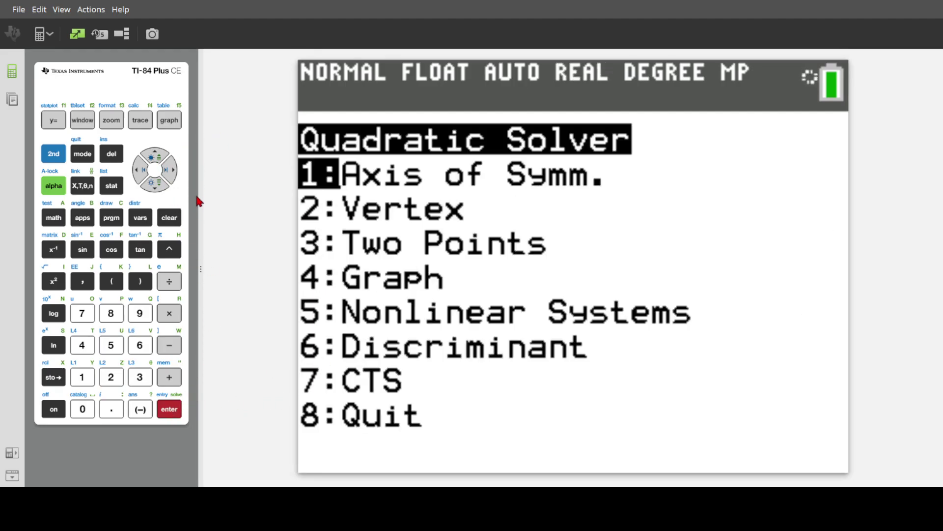
Step: Compute the axis of symmetry for A=8, B=3, giving -3/16, and return to the menu
click(173, 414)
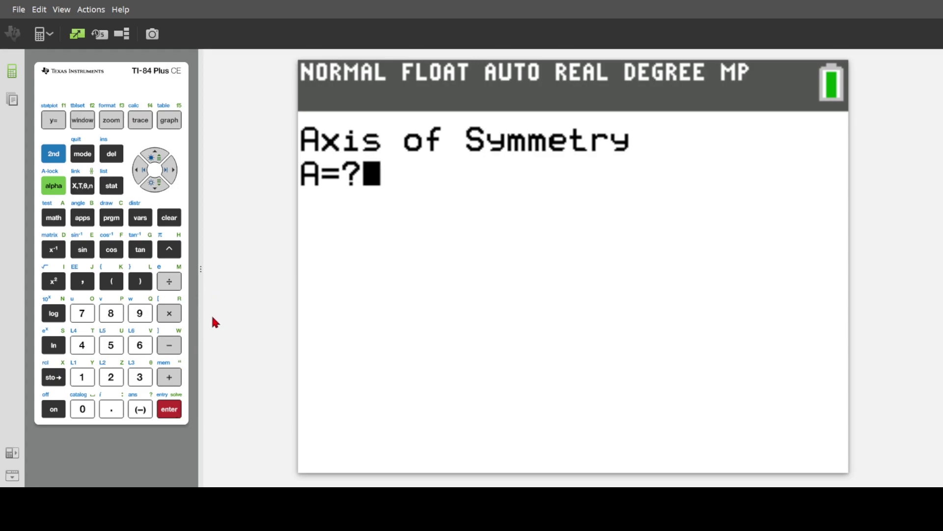
click(110, 313)
click(172, 413)
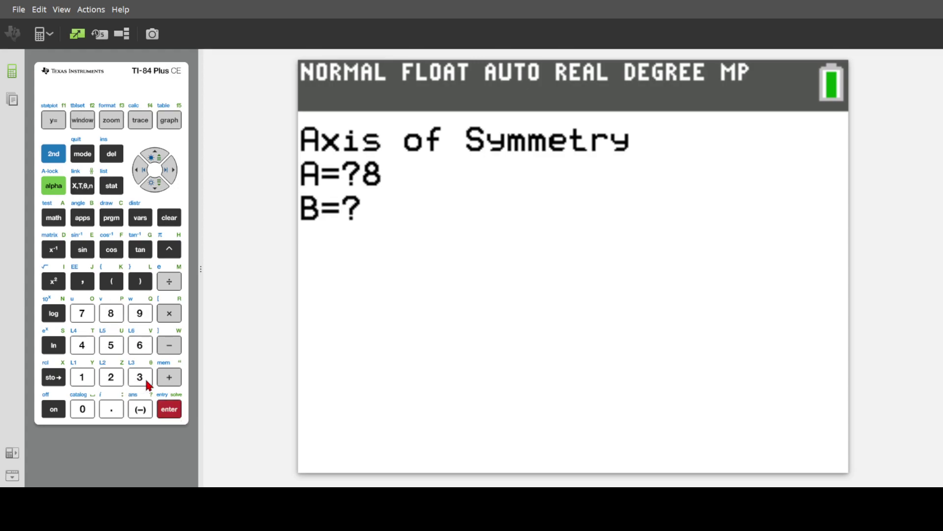
click(145, 377)
click(169, 409)
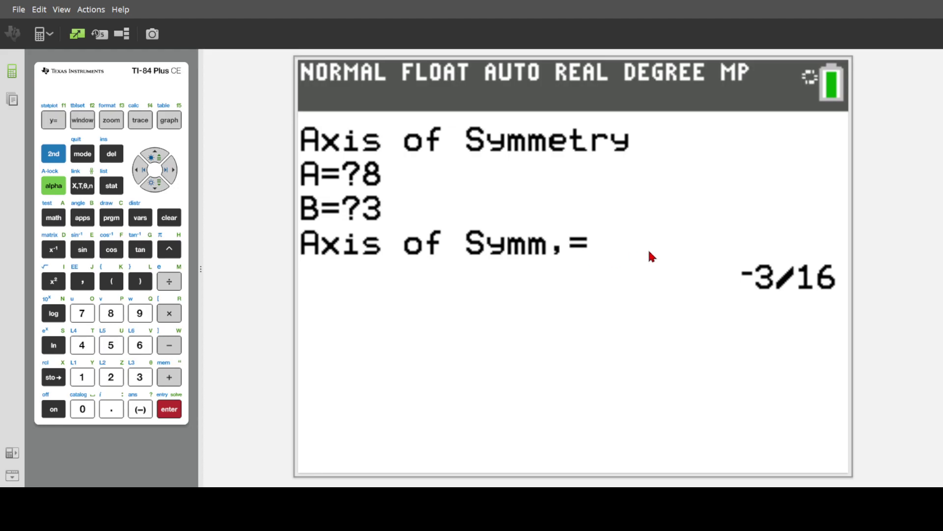
click(166, 415)
click(151, 187)
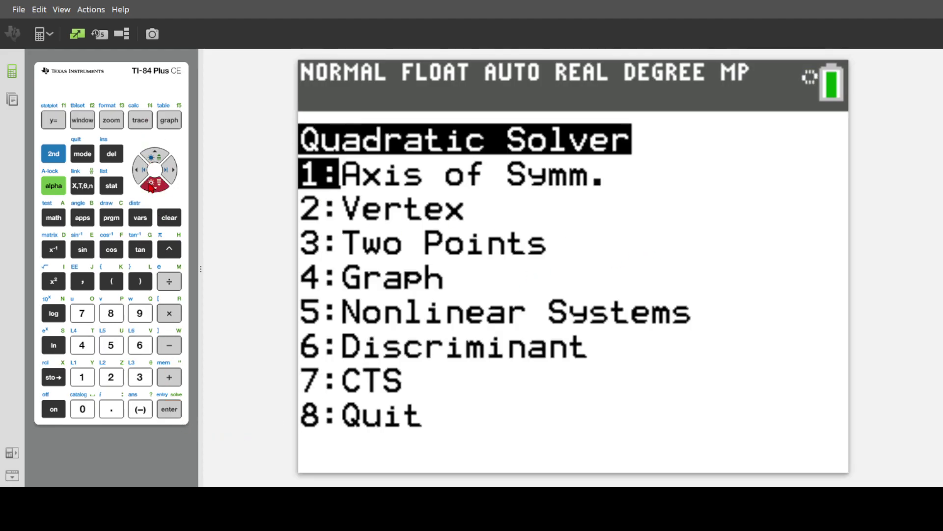
Step: Find the vertex for A=9, B=4, C=2: X=-2/9, Y=-40/9
click(177, 416)
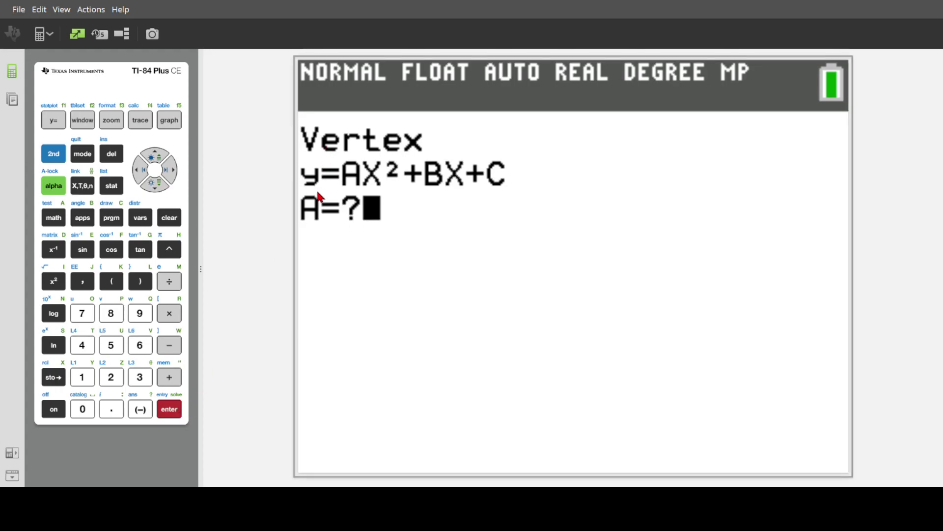
click(140, 315)
click(174, 410)
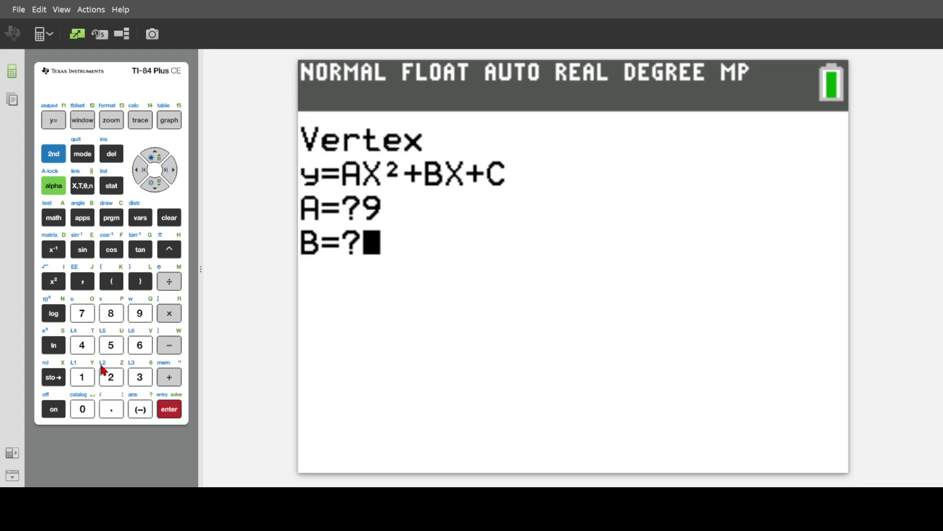
click(82, 345)
click(171, 416)
click(110, 377)
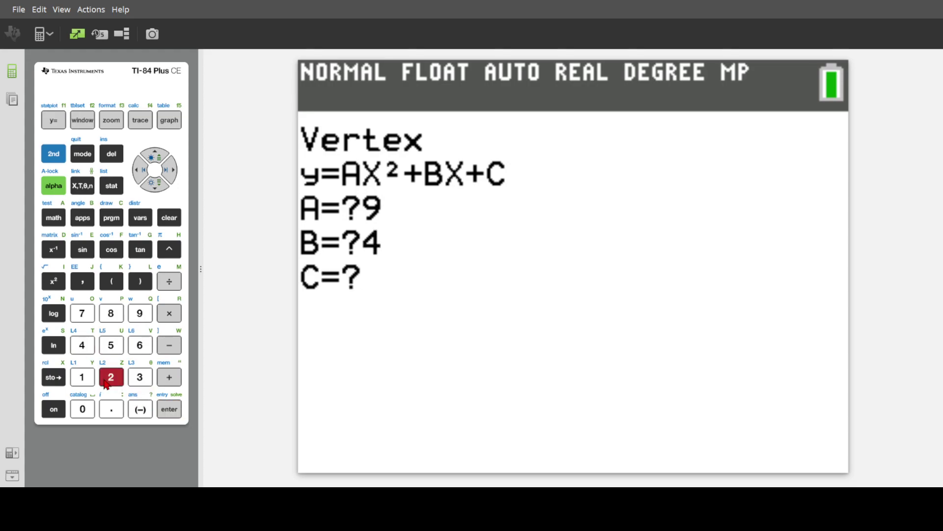
click(173, 411)
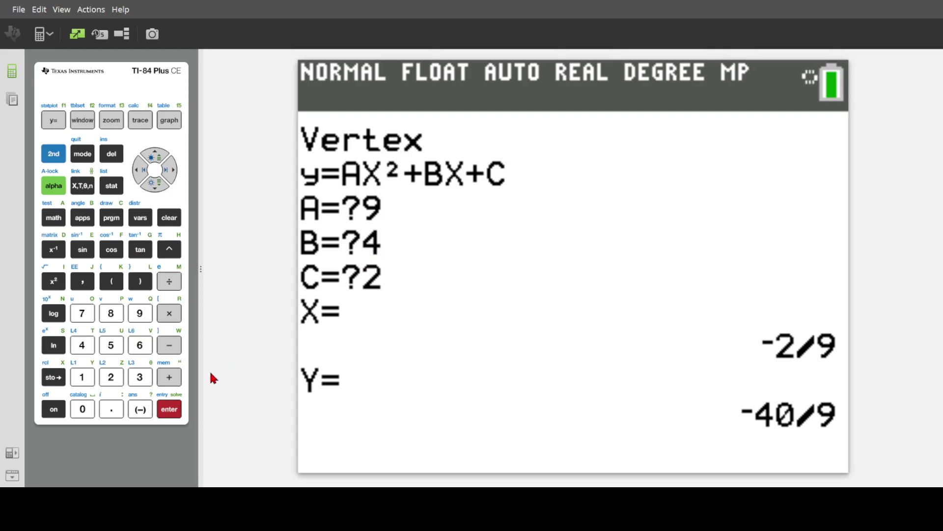
click(169, 412)
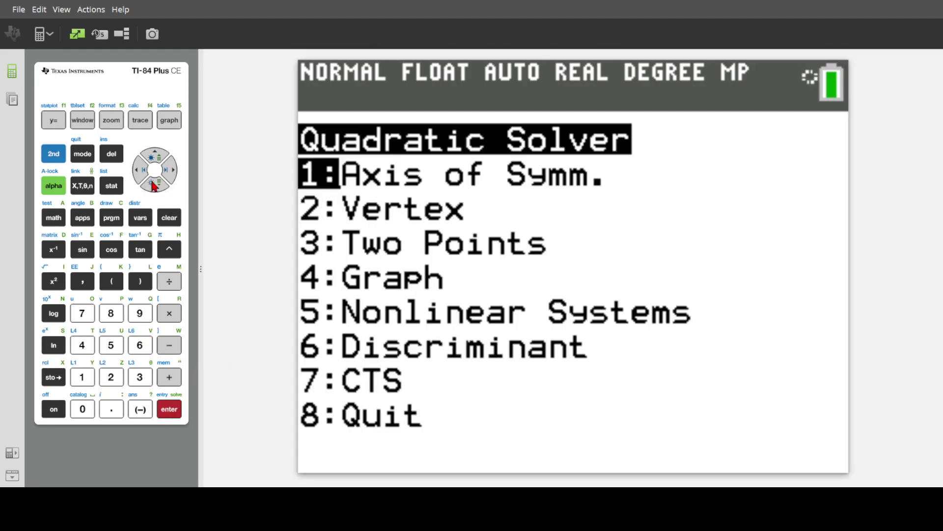
Step: Select 4:Graph from the Quadratic Solver menu
click(154, 186)
click(154, 186)
click(154, 186)
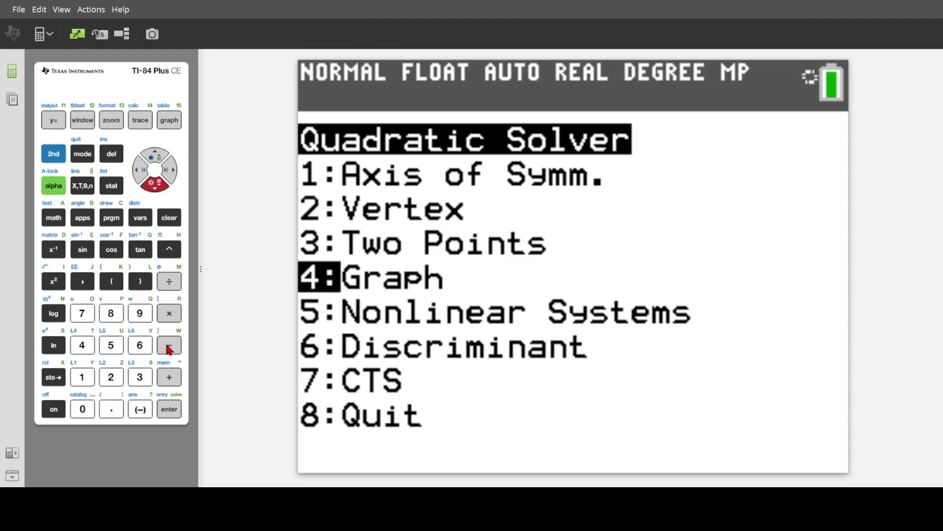
click(169, 414)
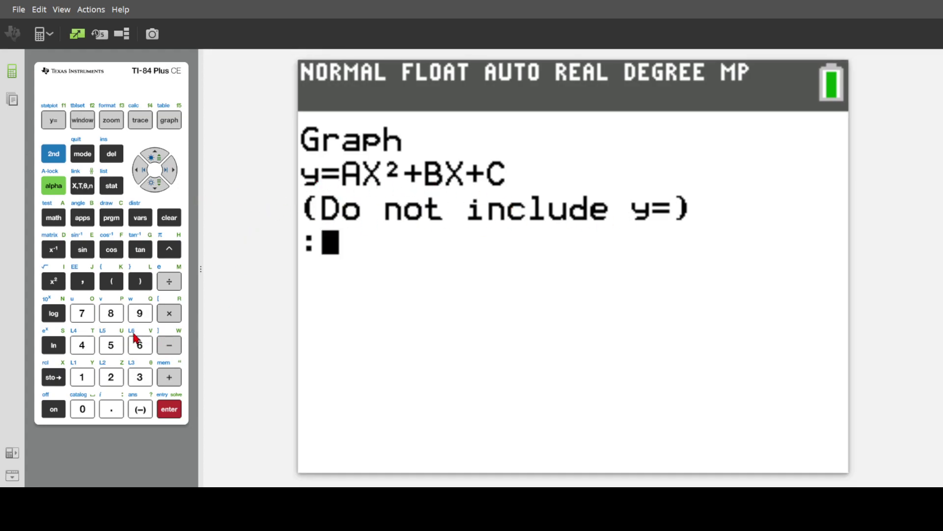
Step: Enter 2X²+5X−3, plot the parabola, and return to the menu
click(111, 377)
click(82, 186)
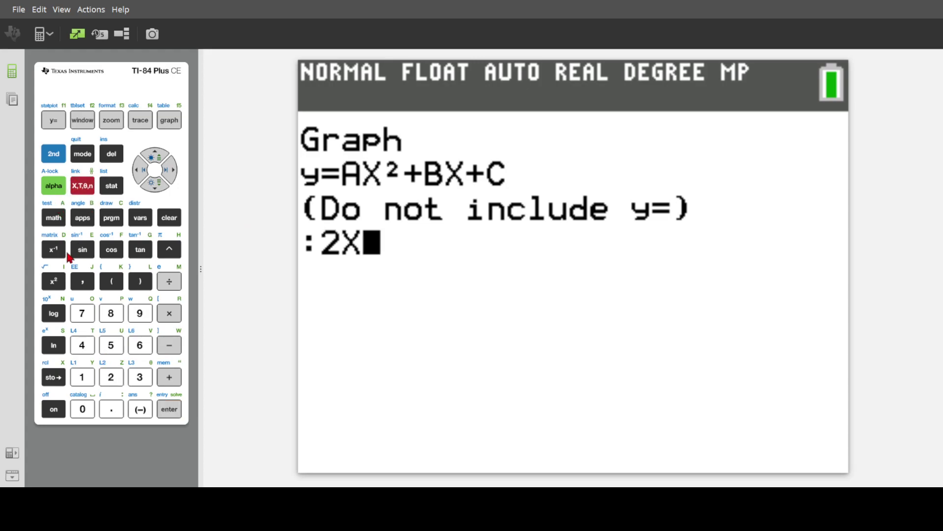
click(51, 286)
click(169, 377)
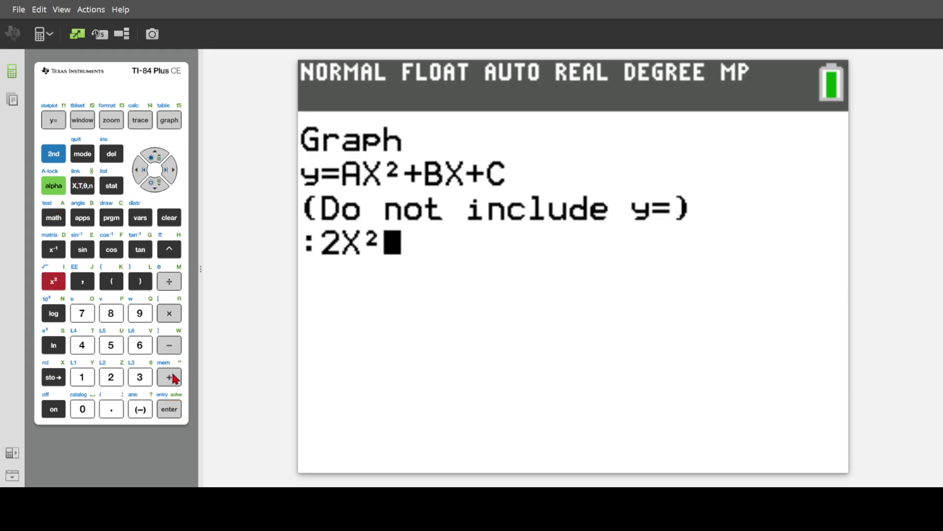
click(110, 345)
click(78, 186)
click(169, 345)
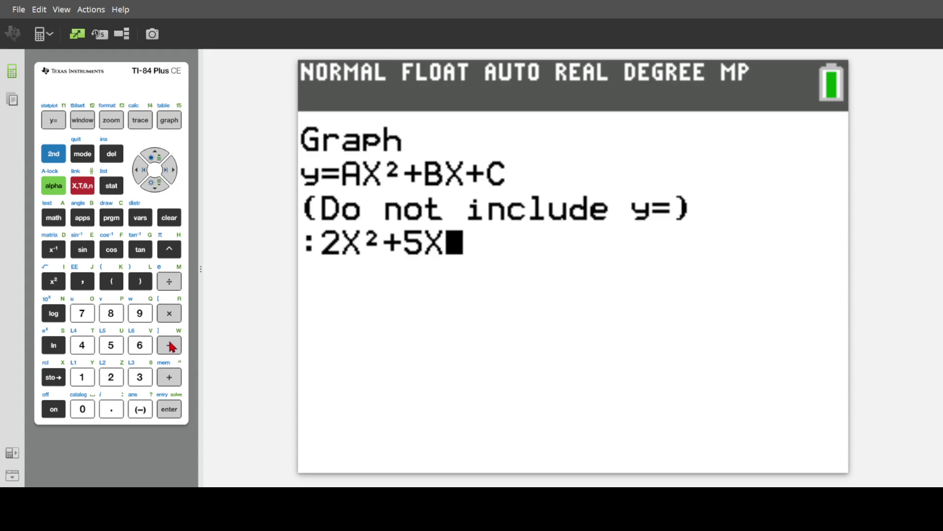
click(140, 379)
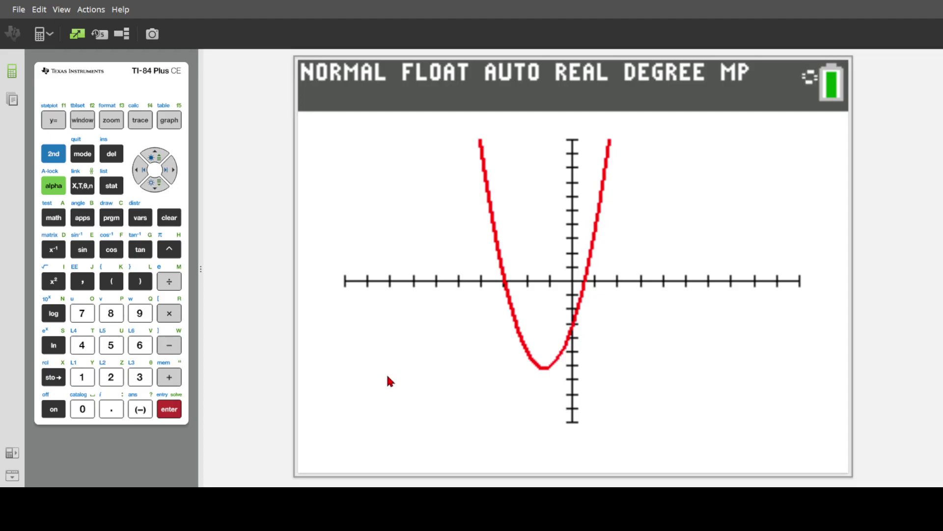
click(174, 412)
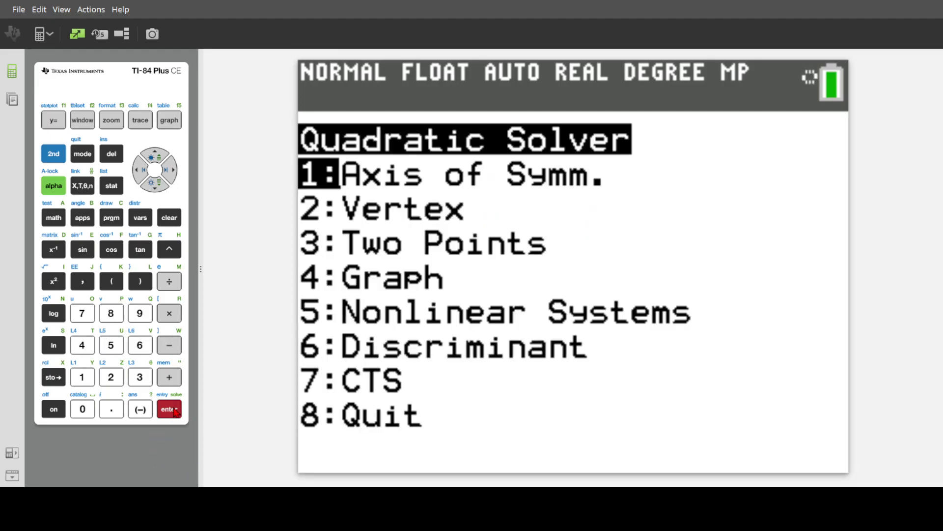
Step: Graph a straight line from an X+… expression via 4:Graph and return to the menu
click(159, 188)
click(160, 188)
click(159, 188)
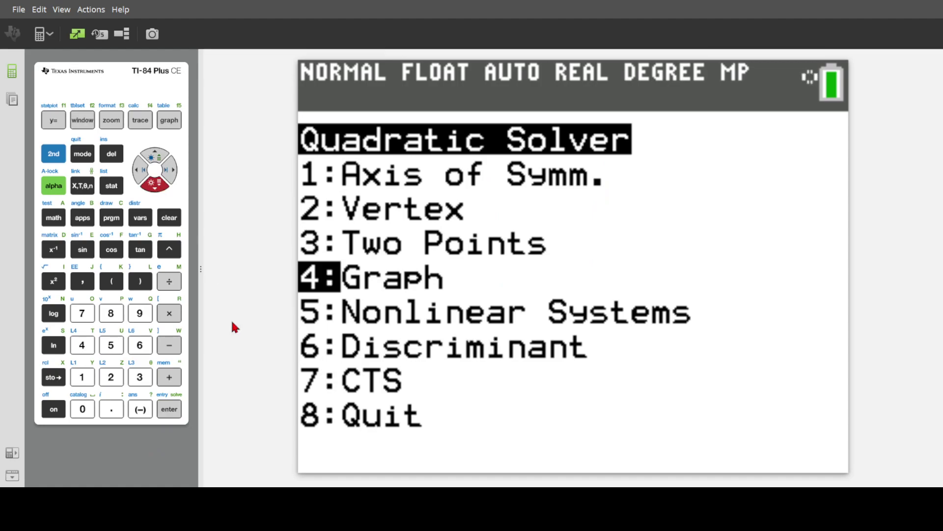
click(169, 409)
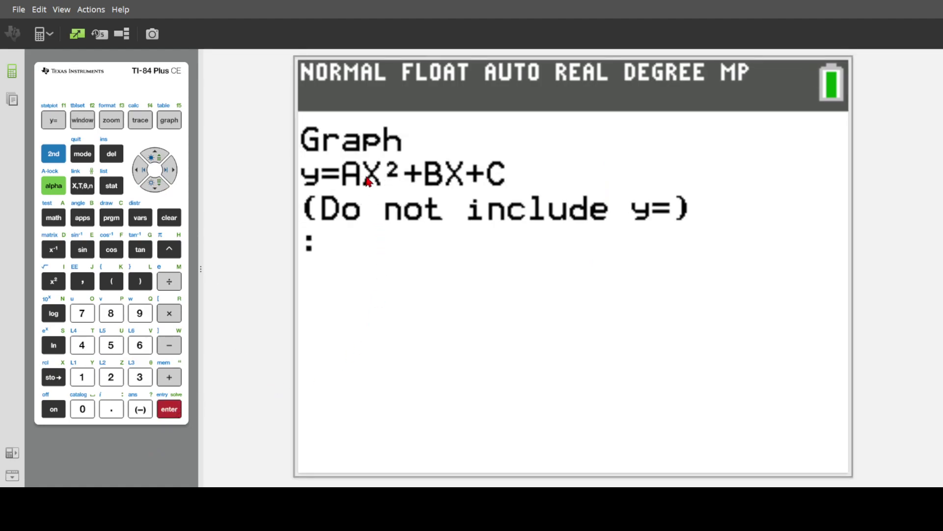
click(82, 186)
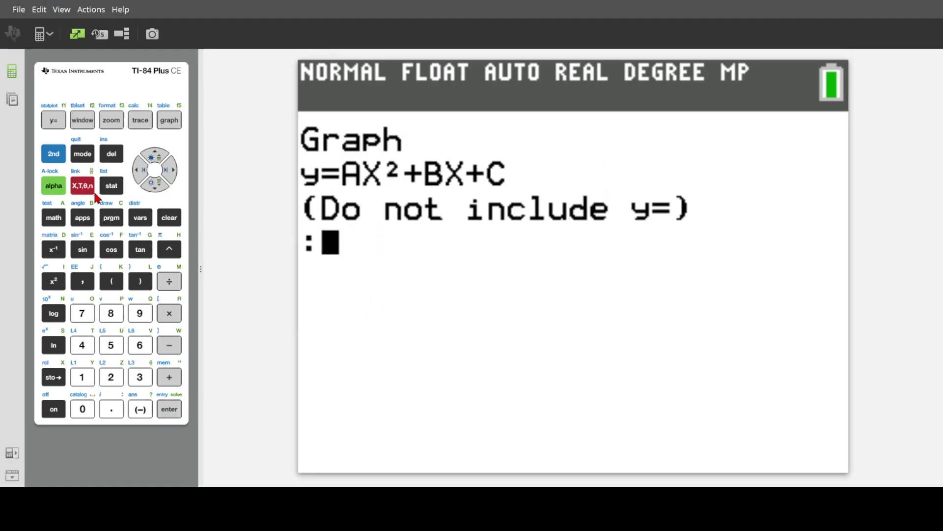
click(168, 386)
click(169, 409)
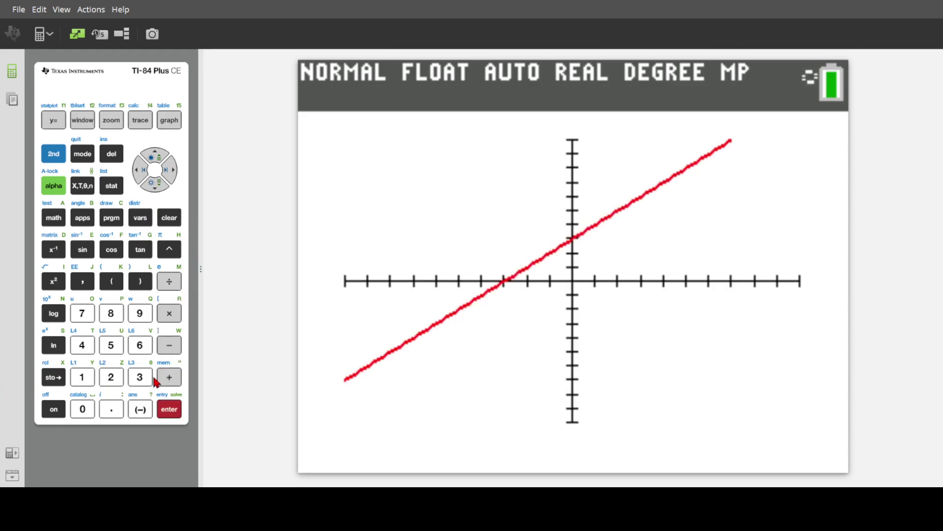
click(168, 410)
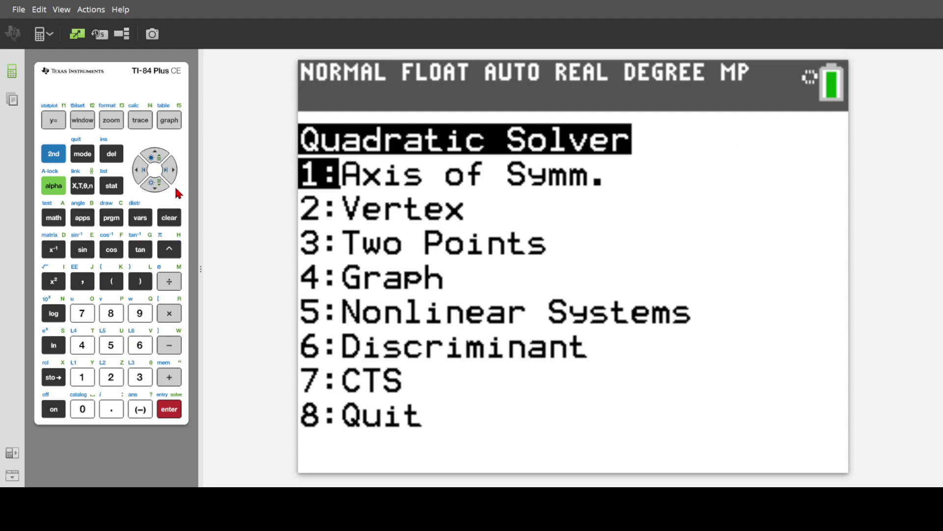
Step: Graph the sine wave sin(100X) via 4:Graph and return to the menu
click(155, 185)
click(155, 185)
click(155, 185)
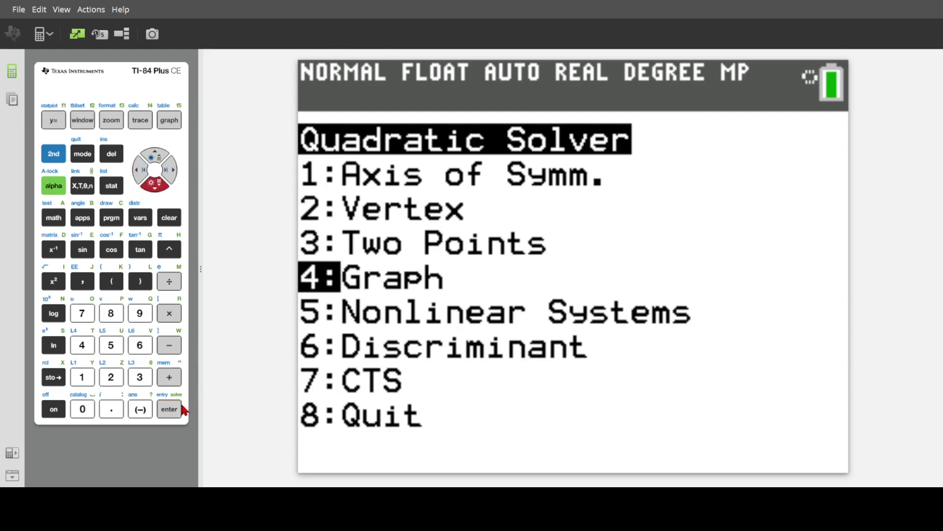
click(169, 409)
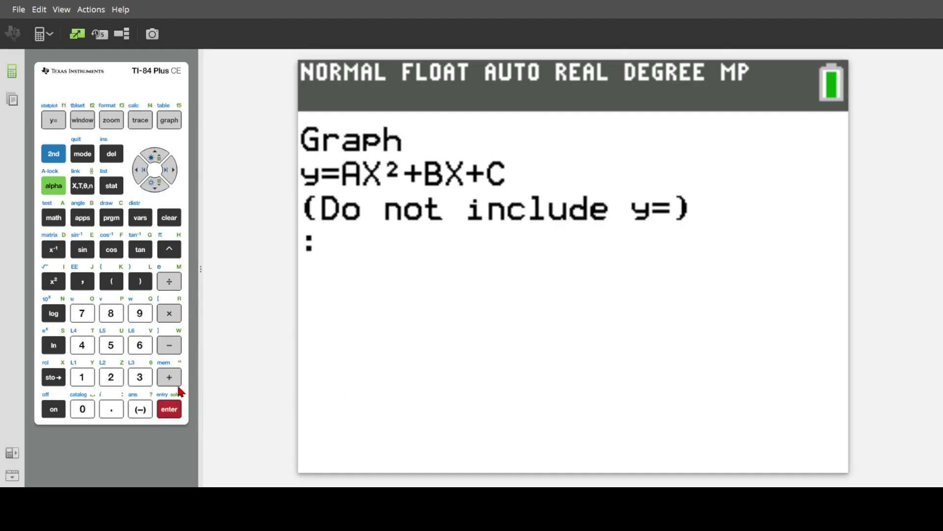
click(83, 250)
click(82, 376)
click(82, 410)
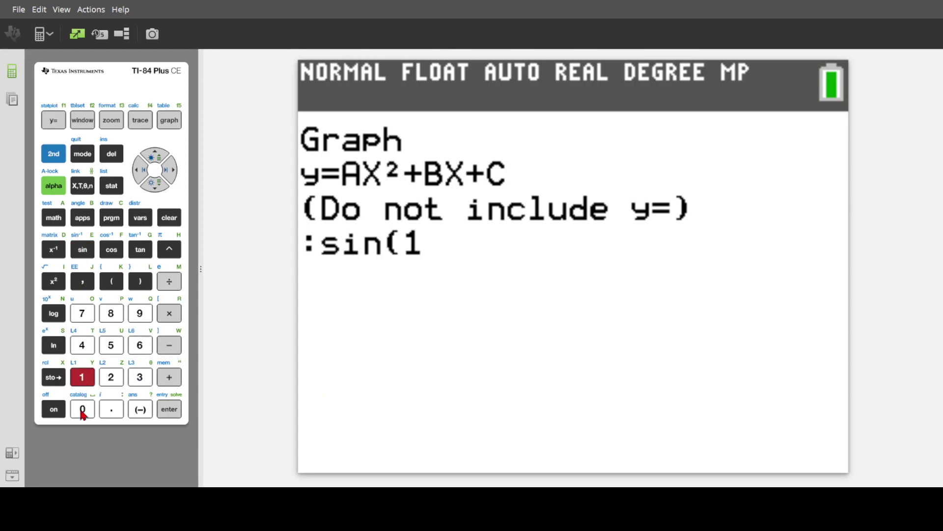
click(83, 410)
click(82, 186)
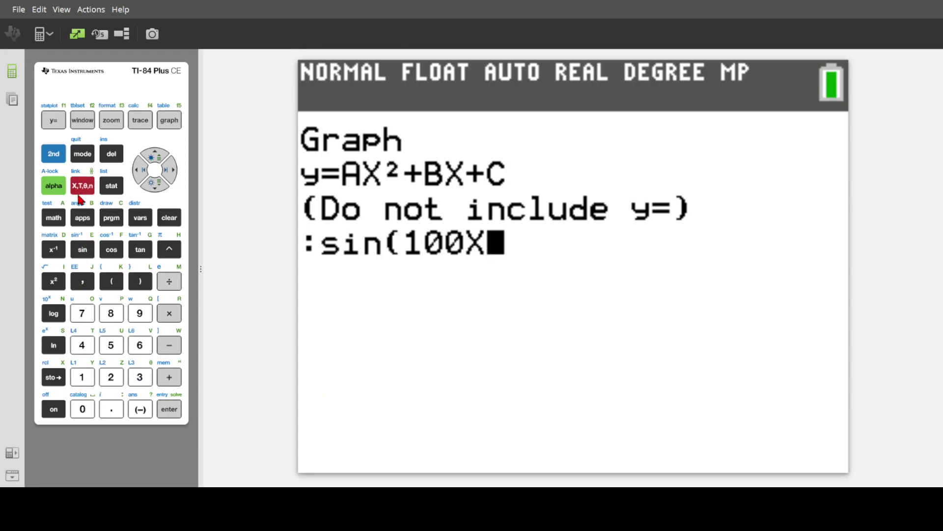
click(169, 414)
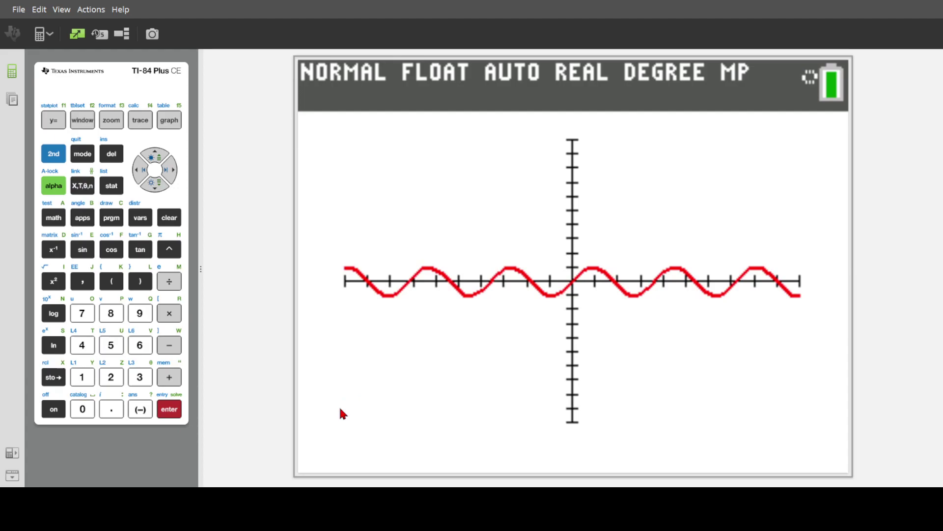
click(176, 411)
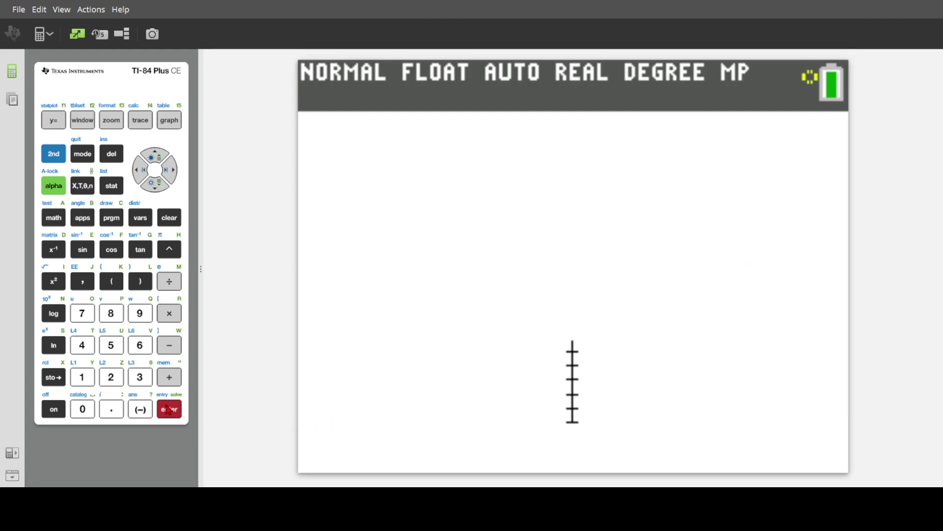
Step: Move down the solver menu to Quit and exit the program
click(154, 183)
click(154, 183)
click(152, 187)
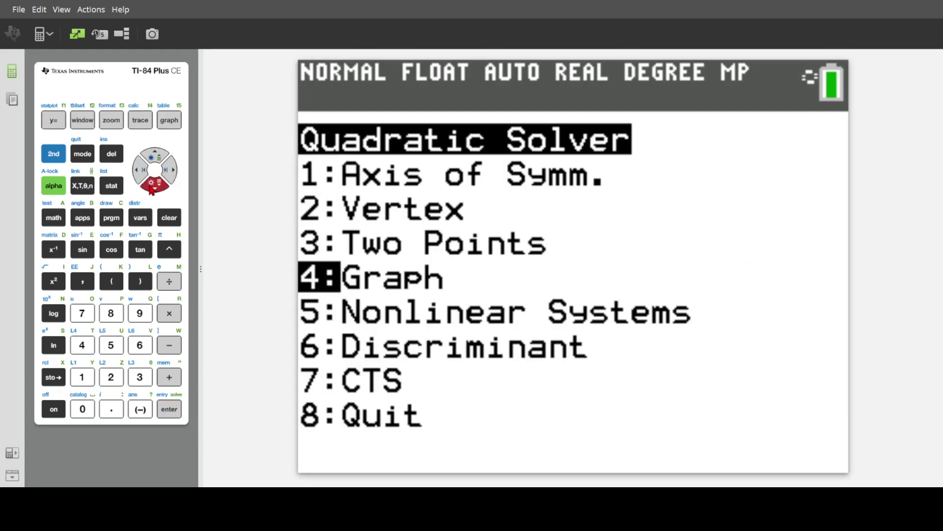
click(151, 188)
click(152, 188)
click(152, 187)
click(152, 188)
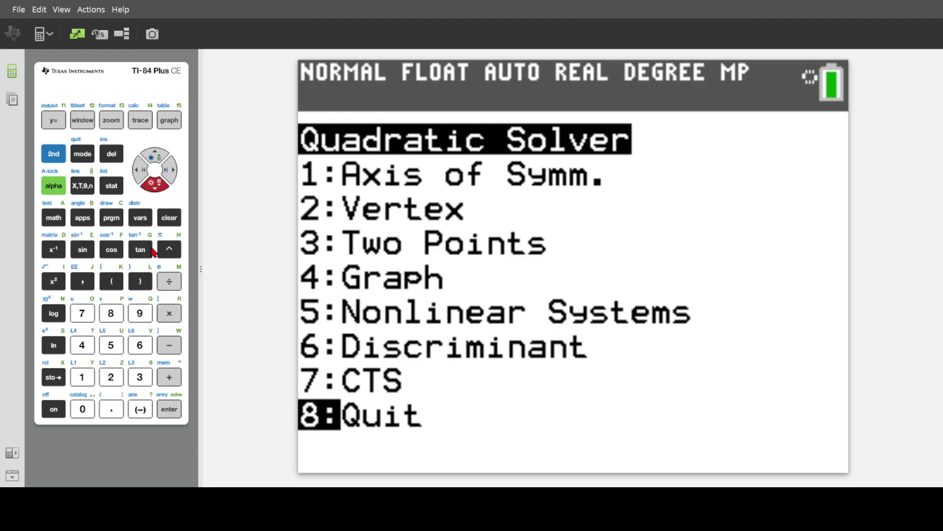
click(175, 408)
Step: Scroll the Y= function list down to Y0 and back up to Y1
click(54, 123)
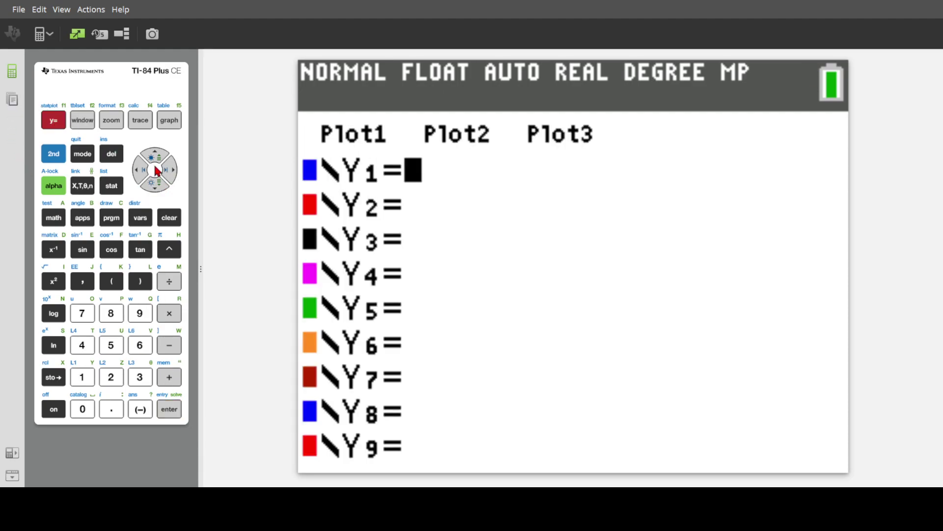
click(154, 185)
click(154, 186)
click(154, 186)
click(154, 186)
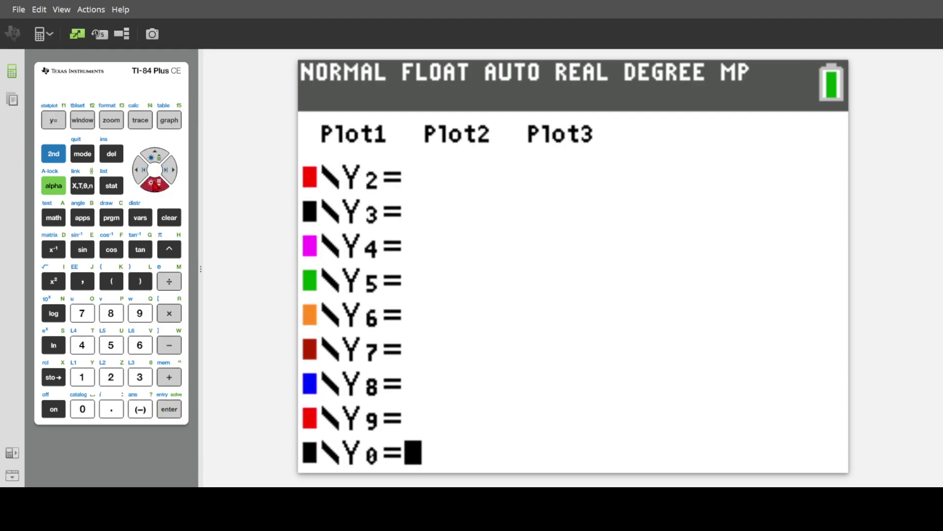
click(155, 156)
click(155, 156)
click(155, 156)
click(155, 157)
click(155, 157)
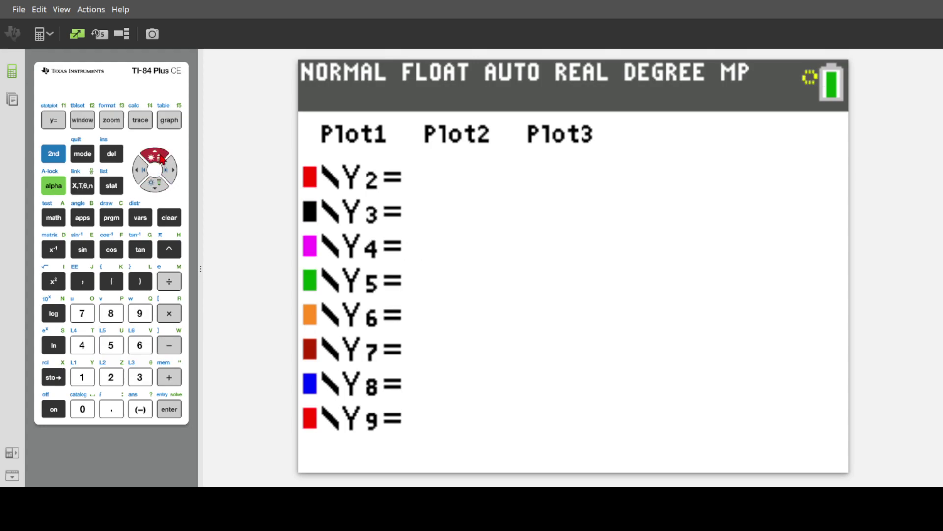
click(162, 158)
click(162, 158)
click(161, 158)
click(162, 158)
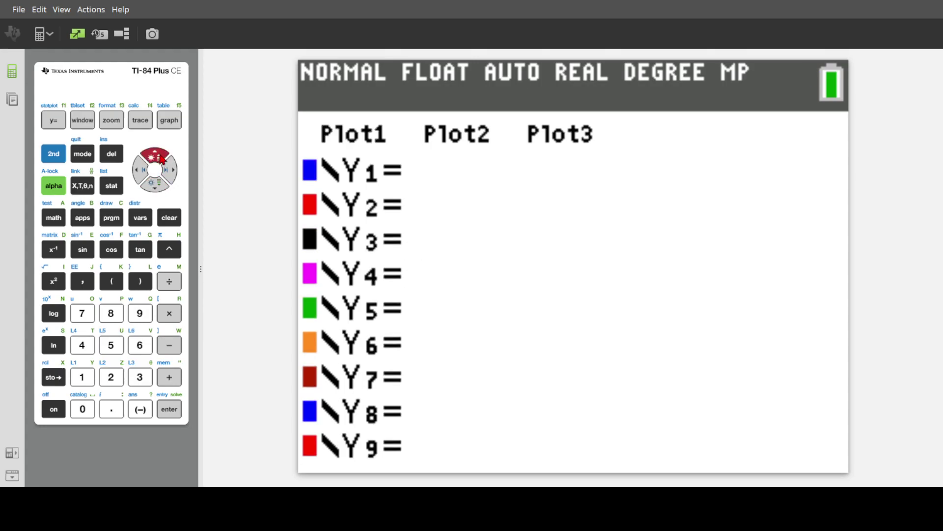
click(154, 186)
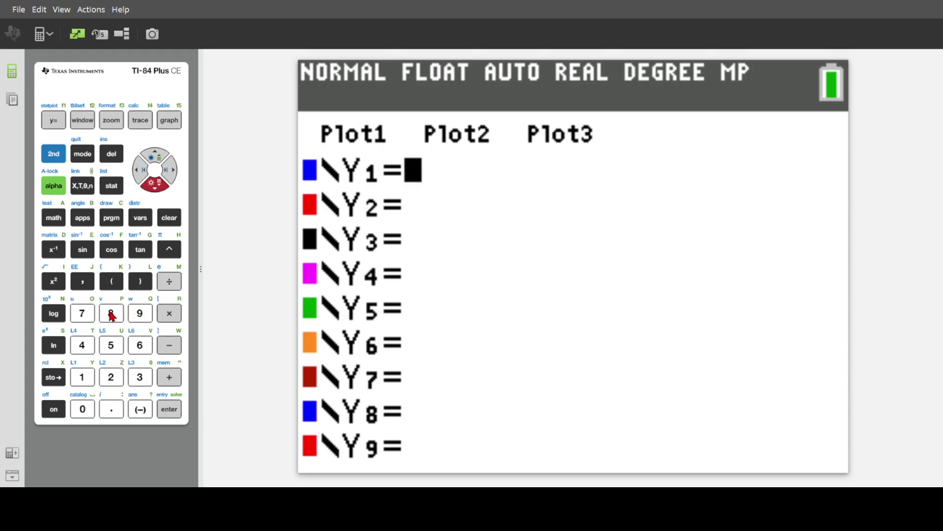
Step: Set Y1 to 8+3X and graph it as a steep line over the sine wave
click(111, 314)
click(171, 376)
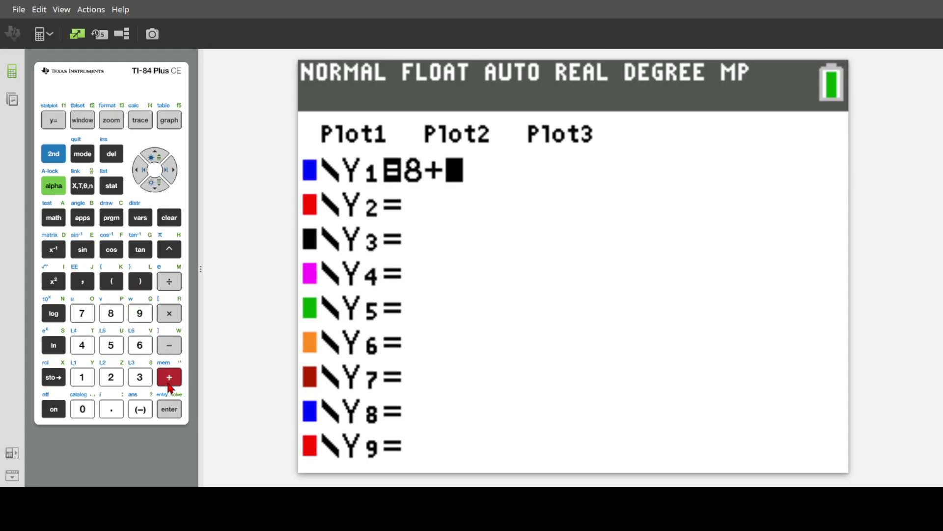
click(140, 376)
click(83, 186)
click(169, 120)
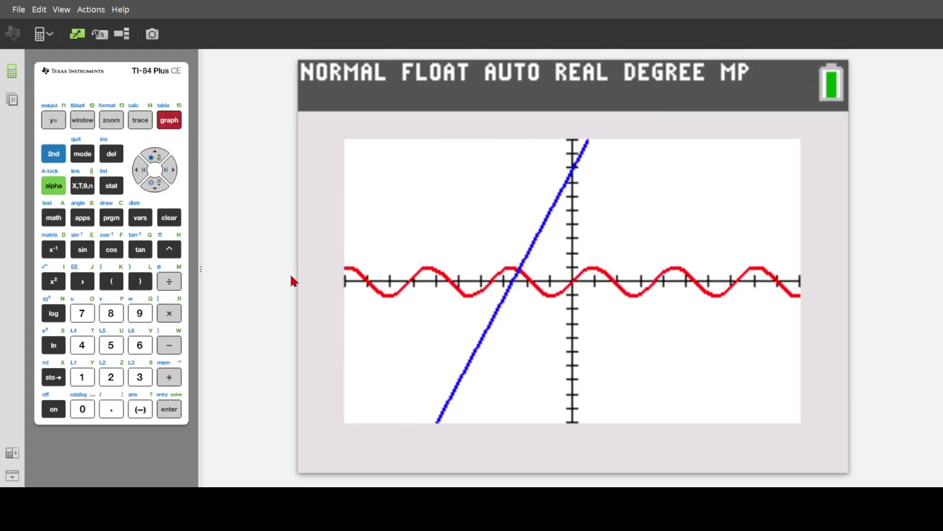
click(54, 120)
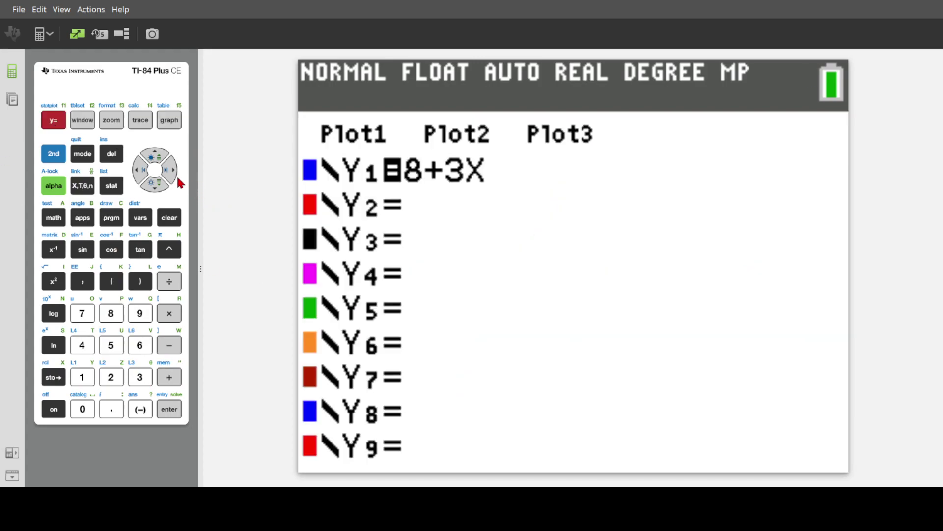
Step: Move down the Y= list and quit to the home screen with 2nd, MODE
click(156, 186)
click(158, 188)
click(159, 188)
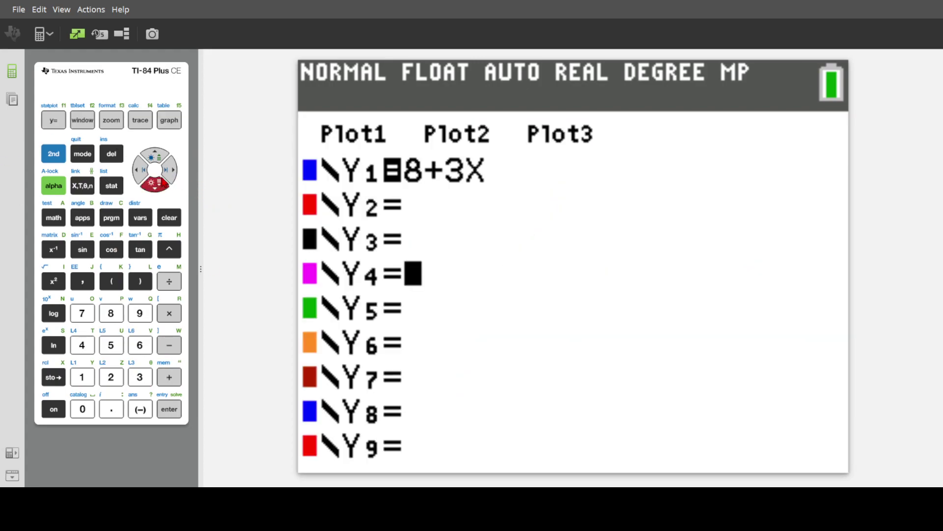
click(53, 153)
click(82, 154)
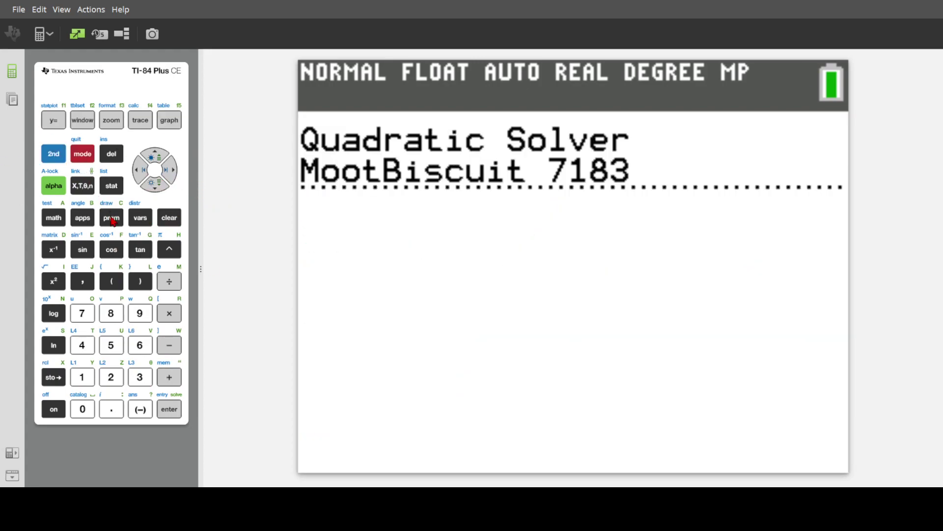
Step: Rerun the solver and graph y=X as a line through the origin via 4:Graph
click(172, 409)
click(150, 189)
click(150, 190)
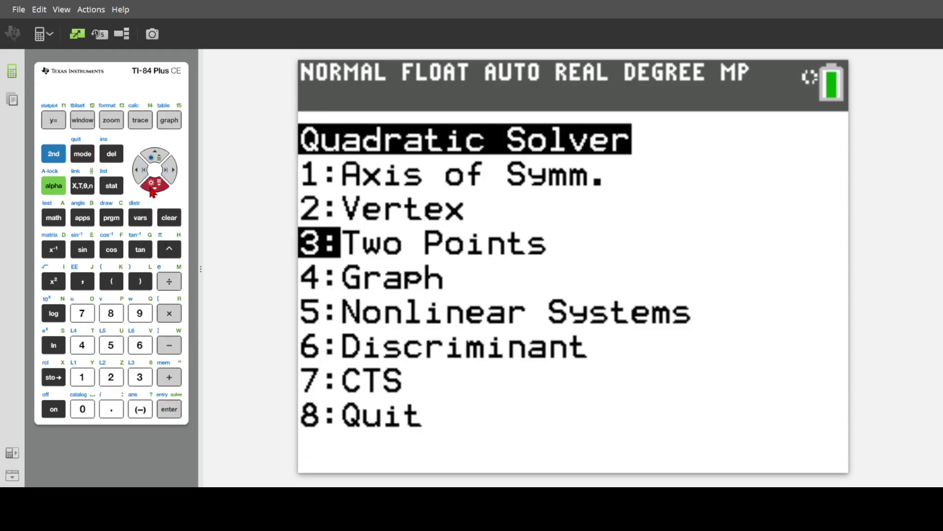
click(150, 189)
click(172, 416)
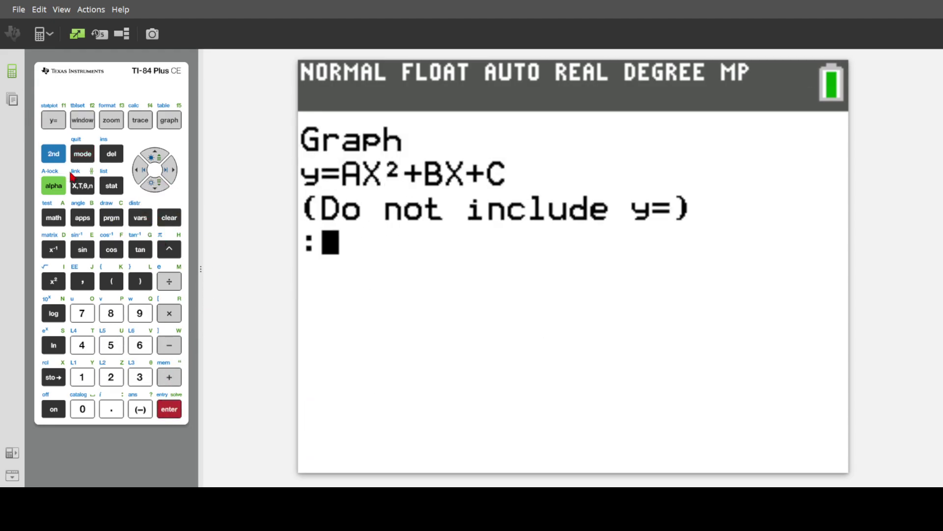
click(80, 187)
click(169, 409)
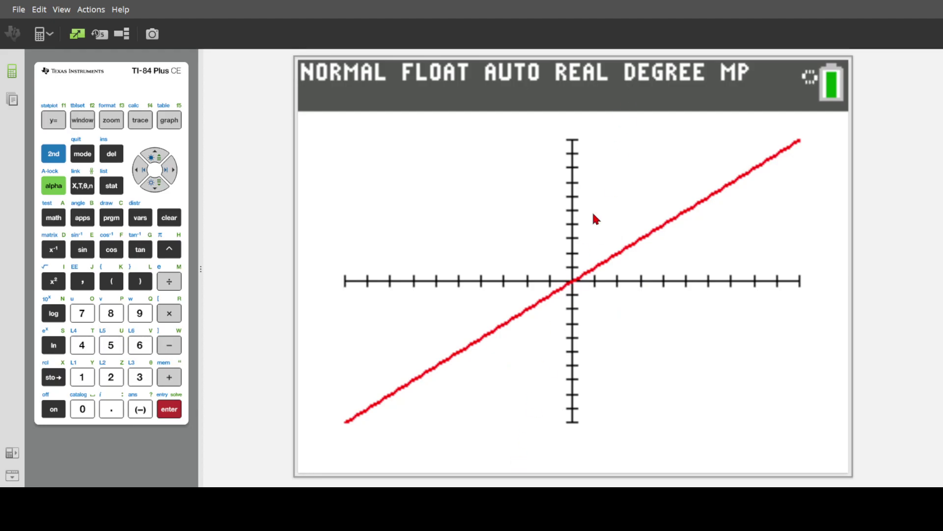
click(170, 414)
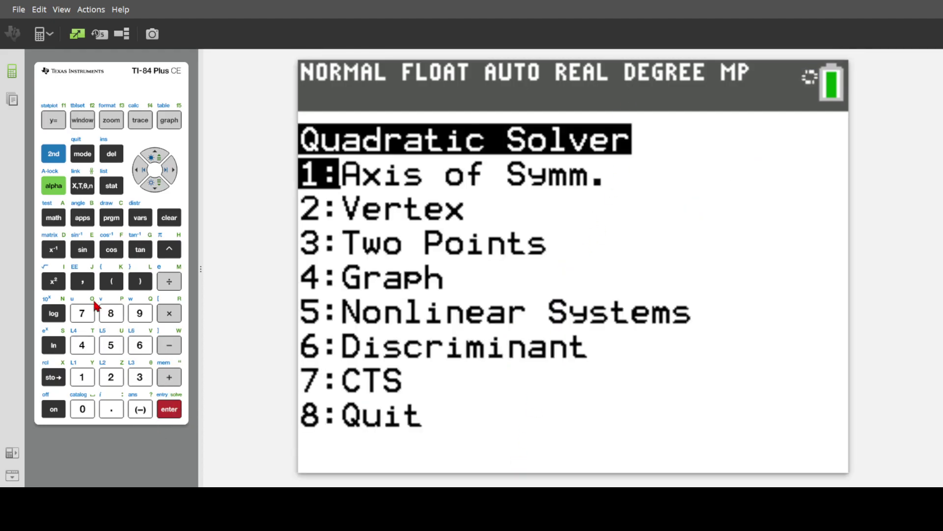
Step: Quit the program, confirm Y1 is empty in the Y= editor, and return home
click(114, 316)
click(52, 122)
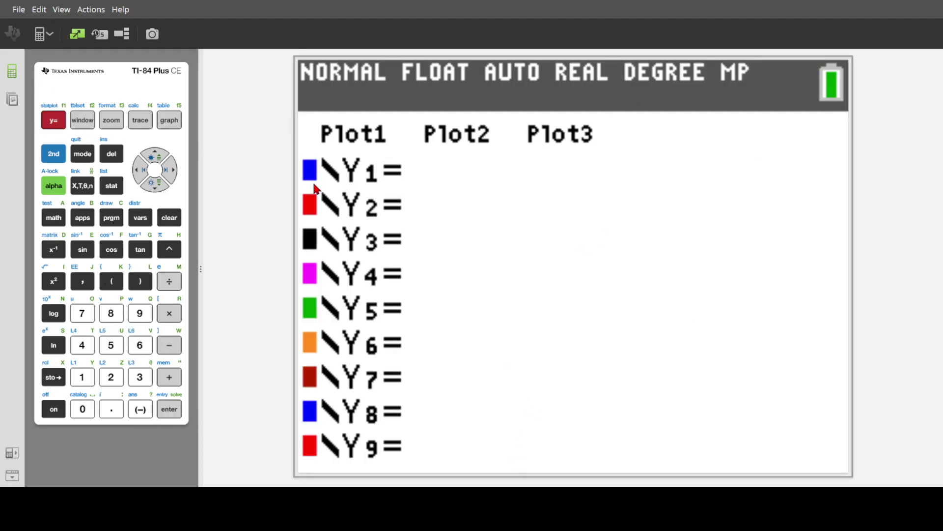
click(151, 183)
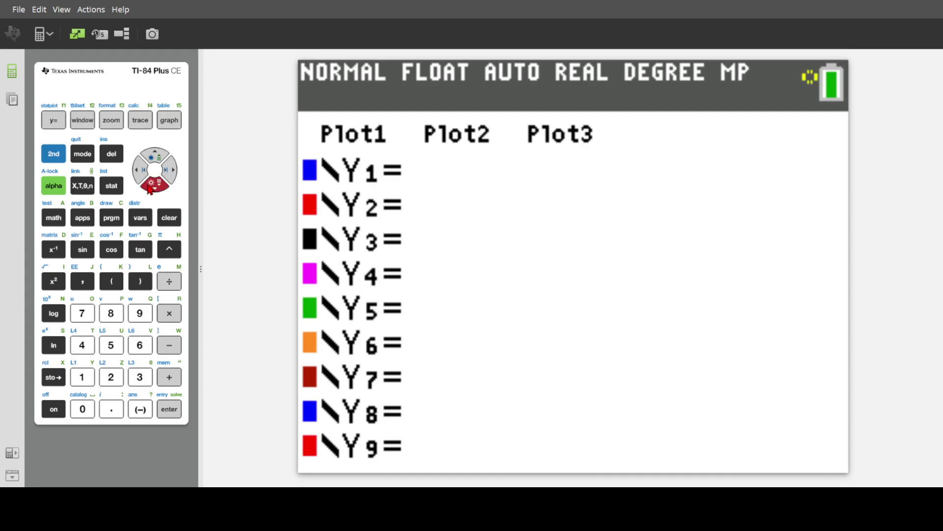
click(54, 154)
click(82, 154)
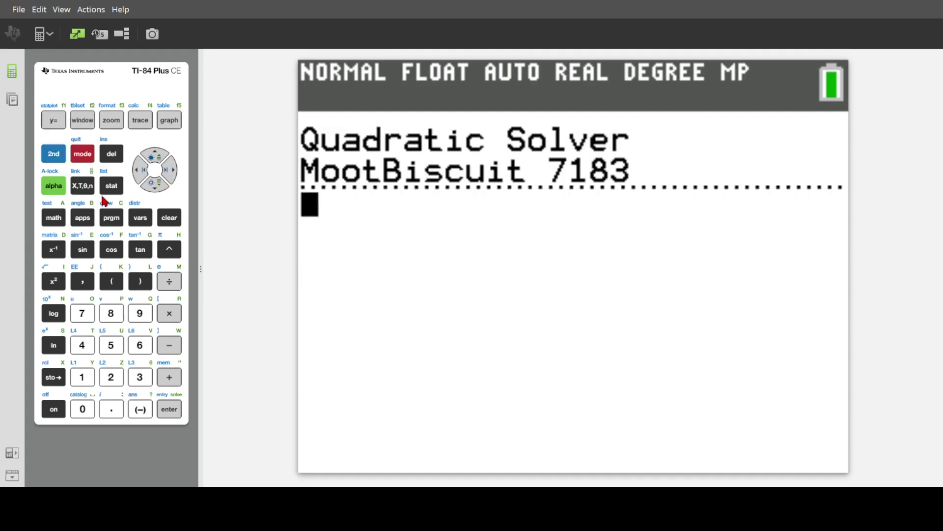
Step: Rerun the Quadratic Solver and choose 5:Nonlinear Systems from its menu
click(167, 410)
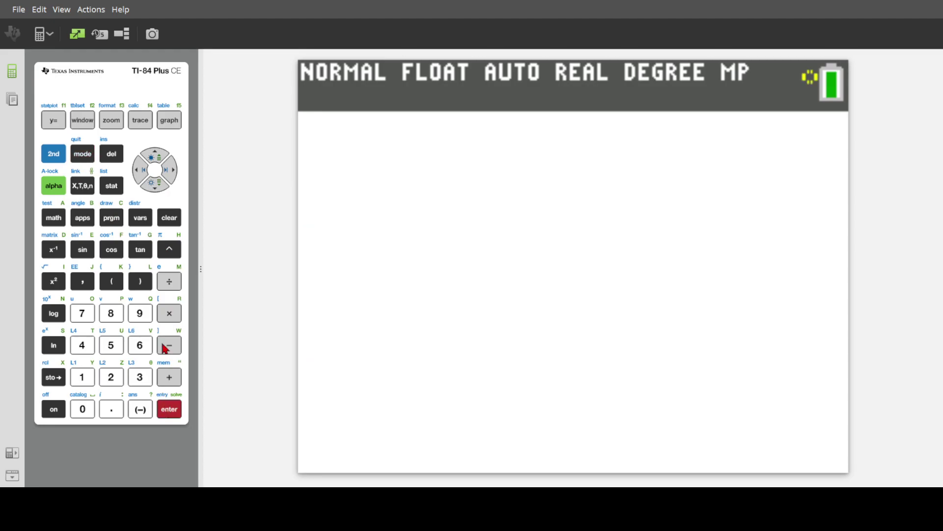
click(160, 189)
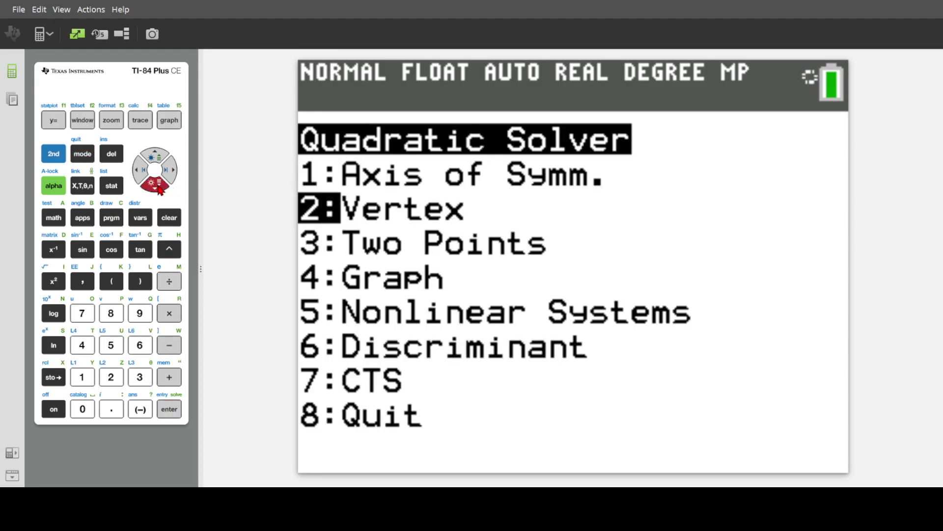
click(160, 189)
click(160, 189)
click(160, 189)
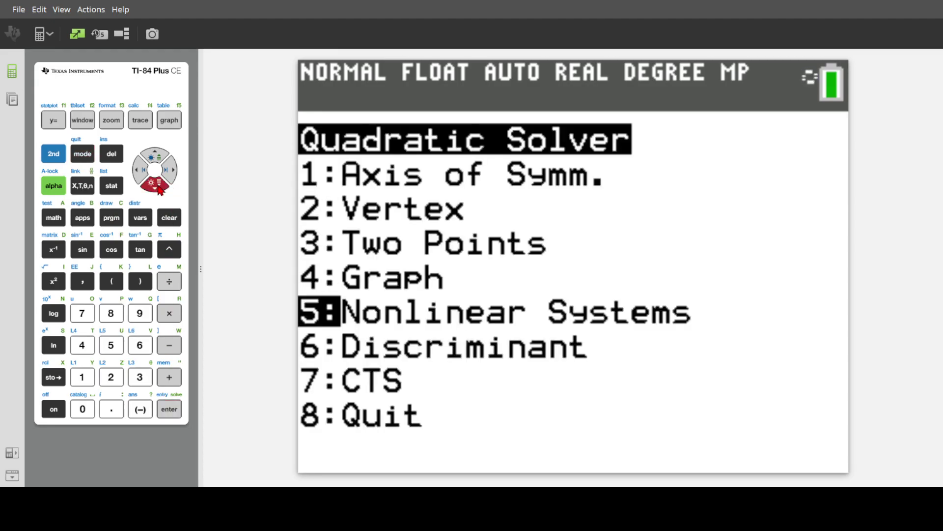
click(167, 410)
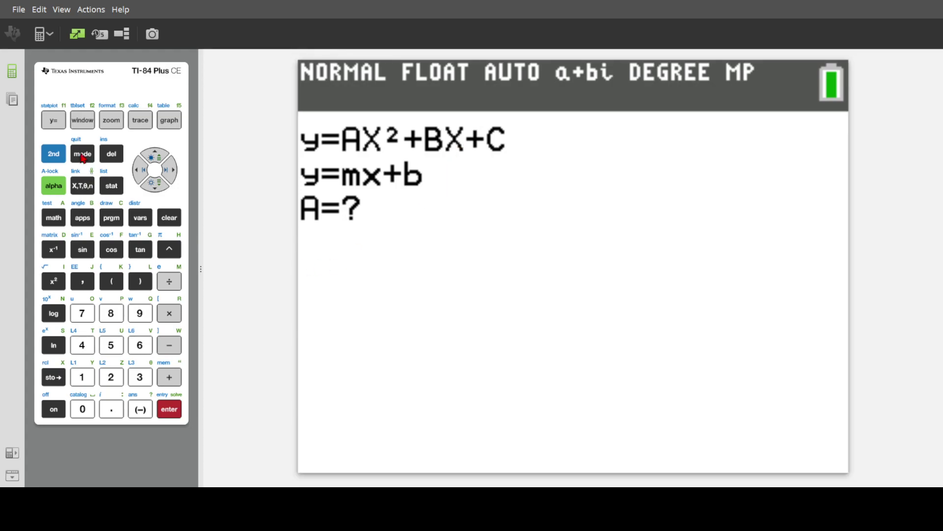
Step: Enter 1 for A, removing a stray X² from the entry first
click(83, 186)
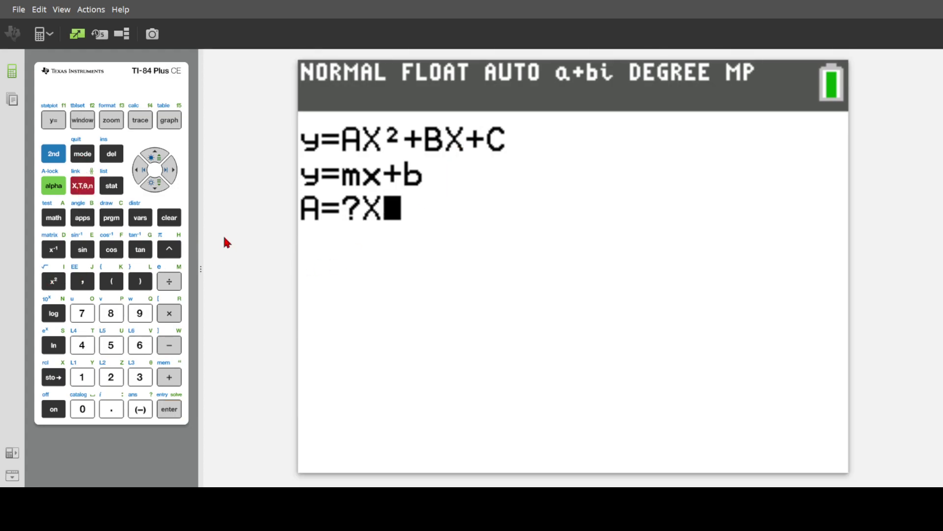
click(138, 169)
click(82, 377)
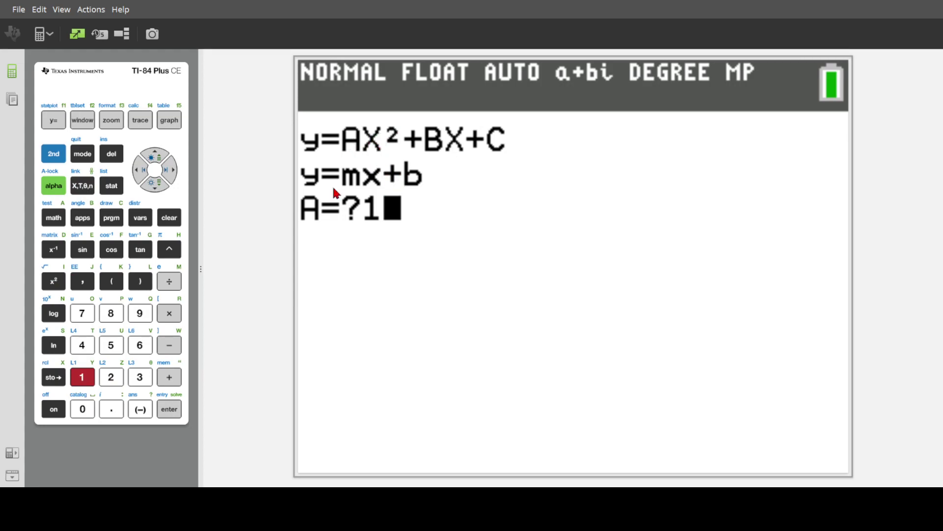
click(82, 185)
click(54, 280)
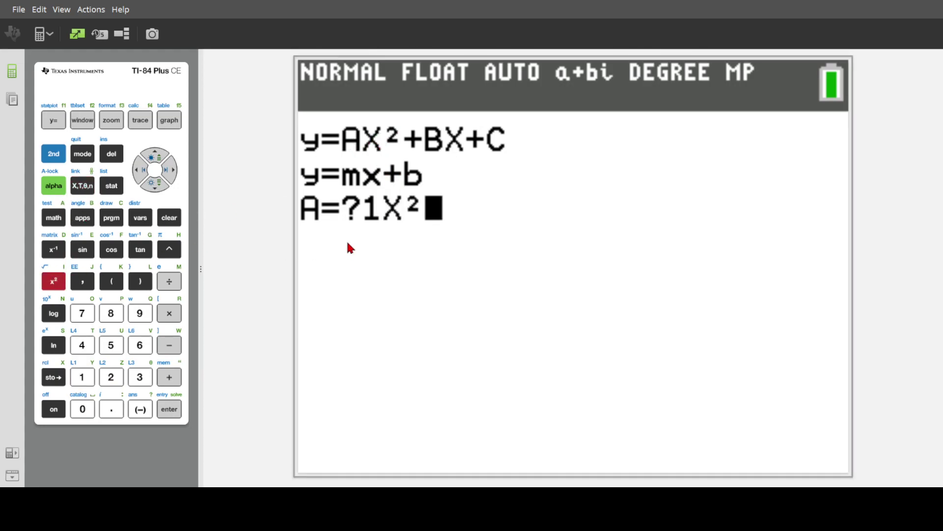
click(140, 168)
click(140, 168)
click(109, 154)
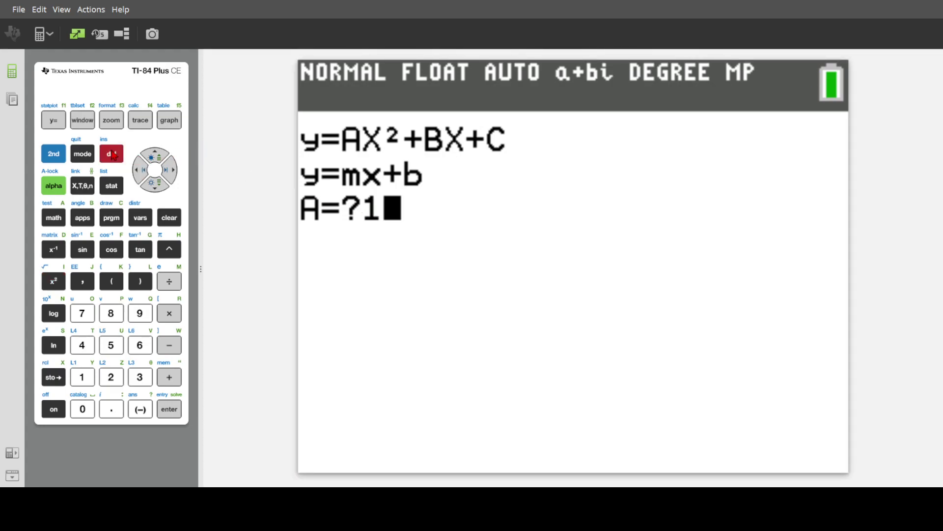
click(173, 411)
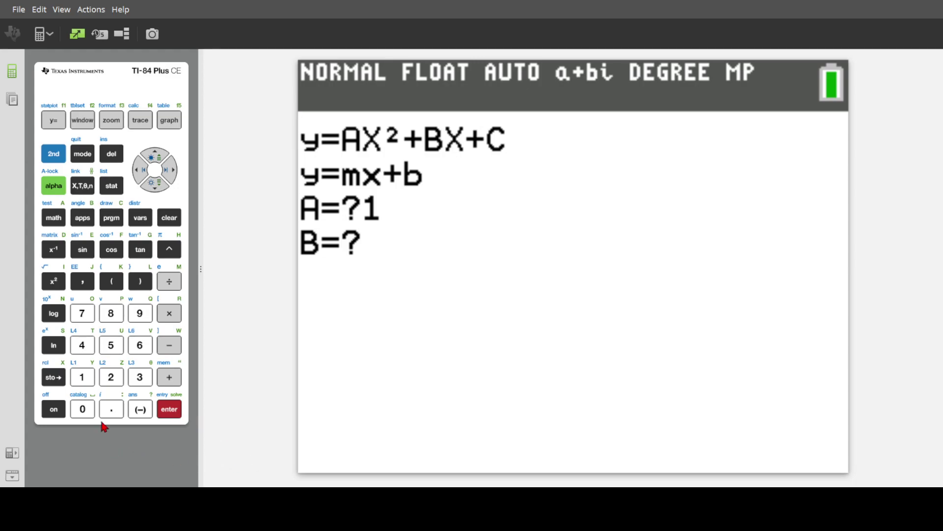
Step: Enter B=0 and C=-3, correcting a mistyped minus sign in C
click(82, 409)
click(169, 409)
click(140, 409)
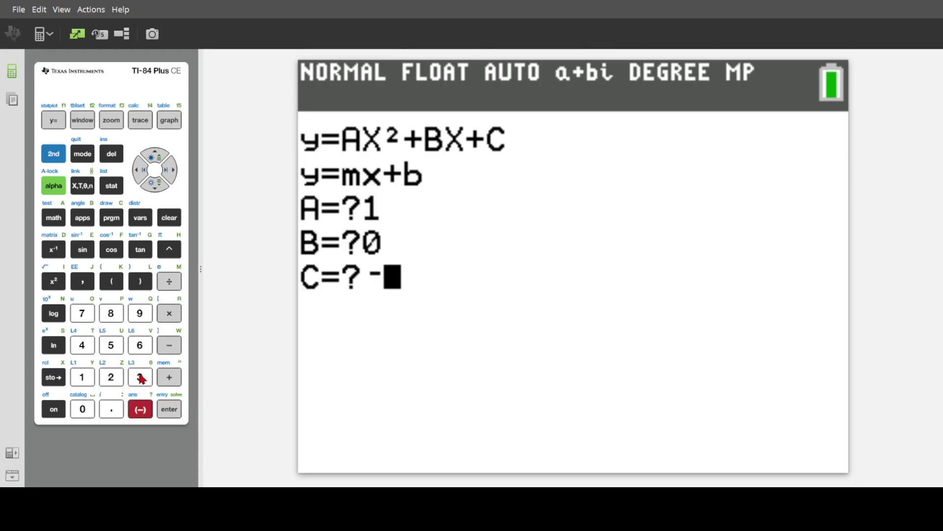
click(141, 377)
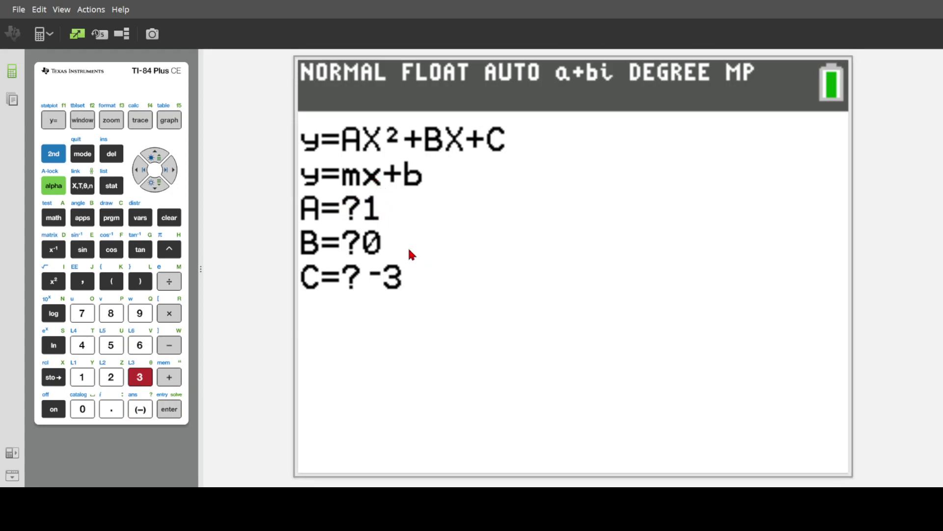
click(140, 171)
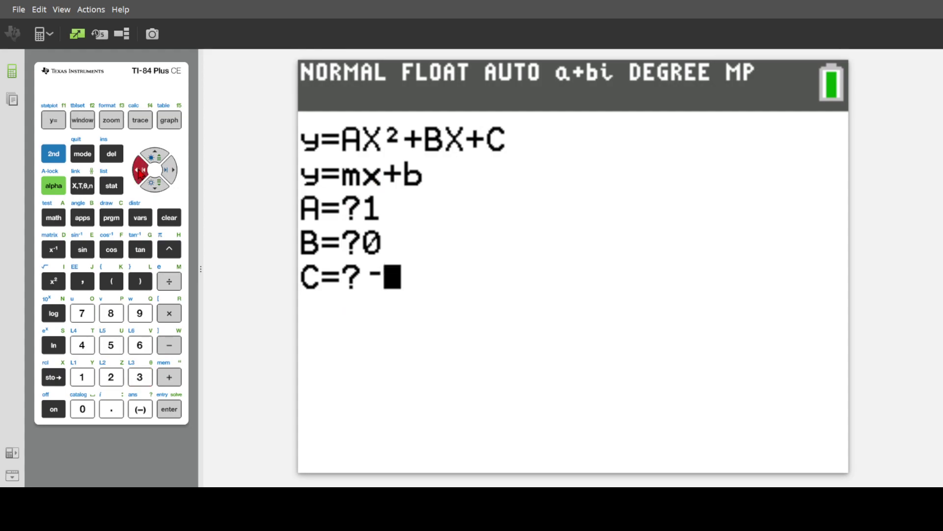
click(172, 342)
click(143, 171)
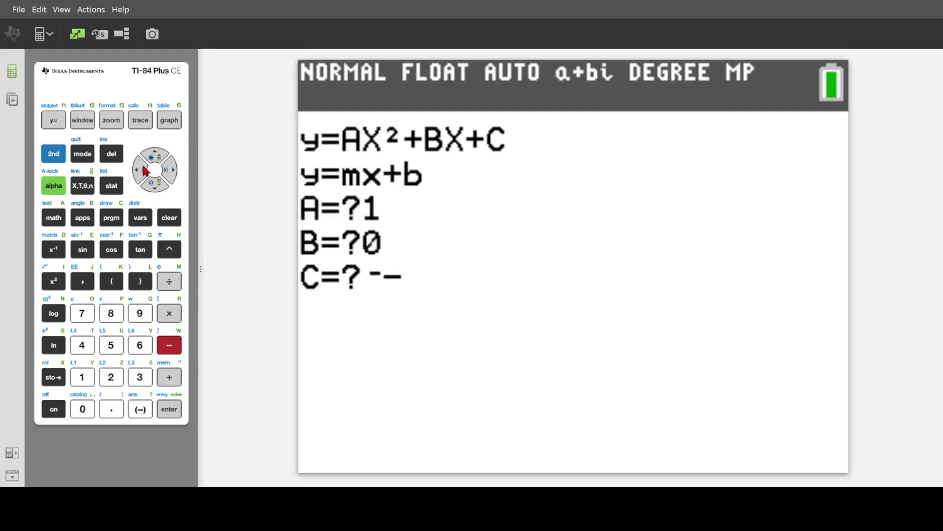
click(140, 377)
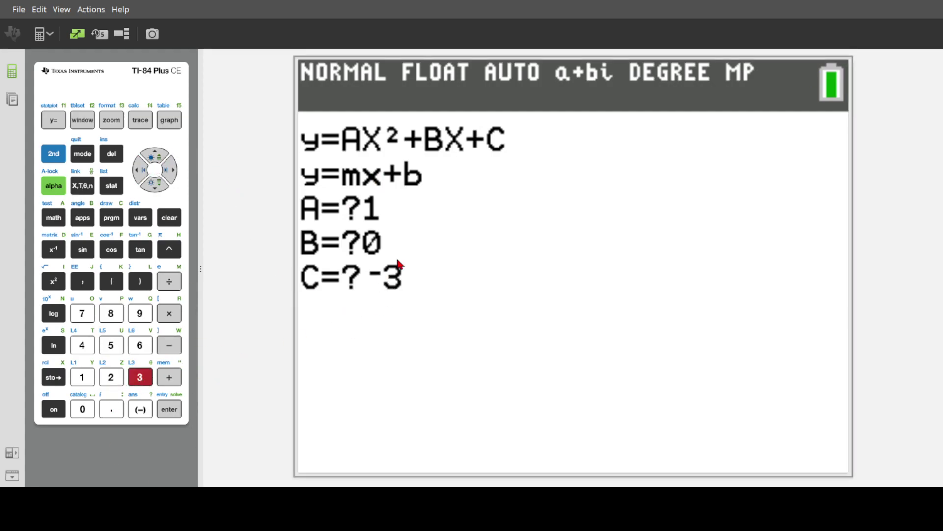
click(181, 408)
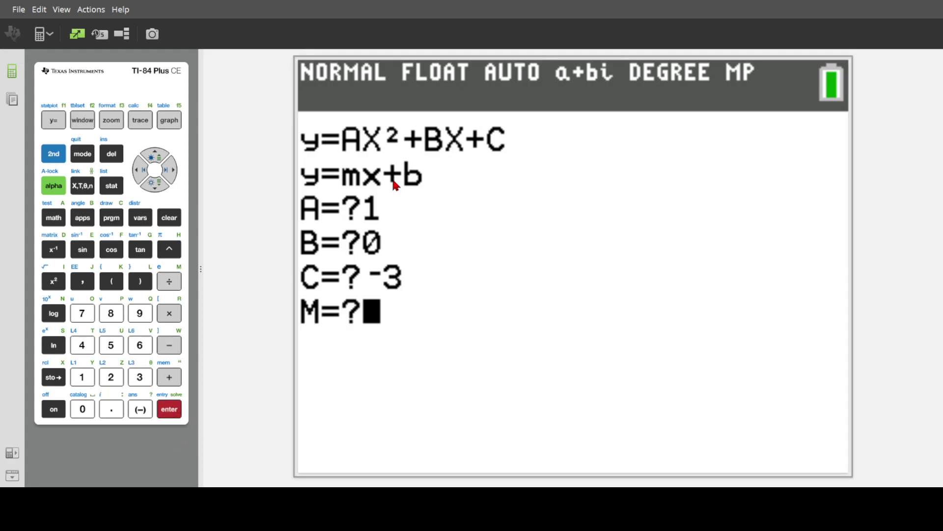
Step: Enter line slope M=-1 and intercept B=3 to get (2, 1) and (-3, 6)
click(140, 409)
click(82, 377)
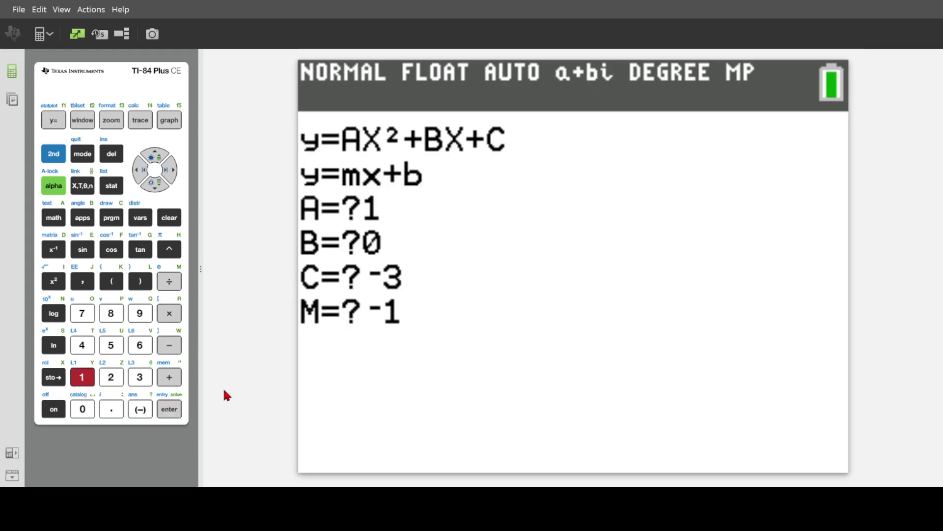
click(171, 412)
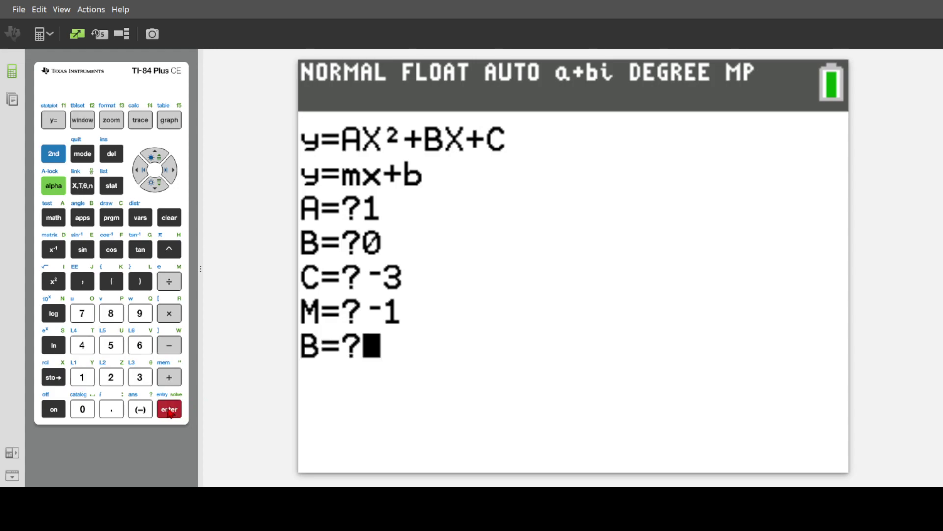
click(146, 378)
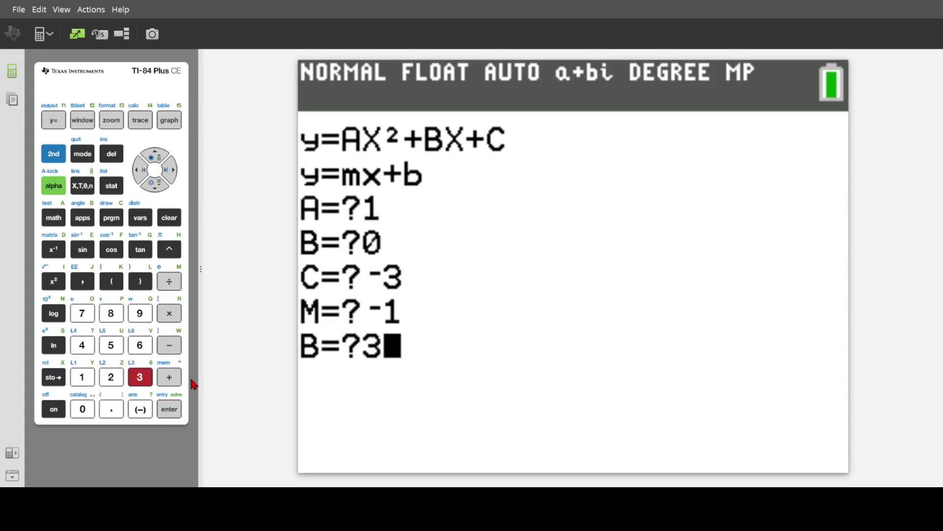
click(171, 410)
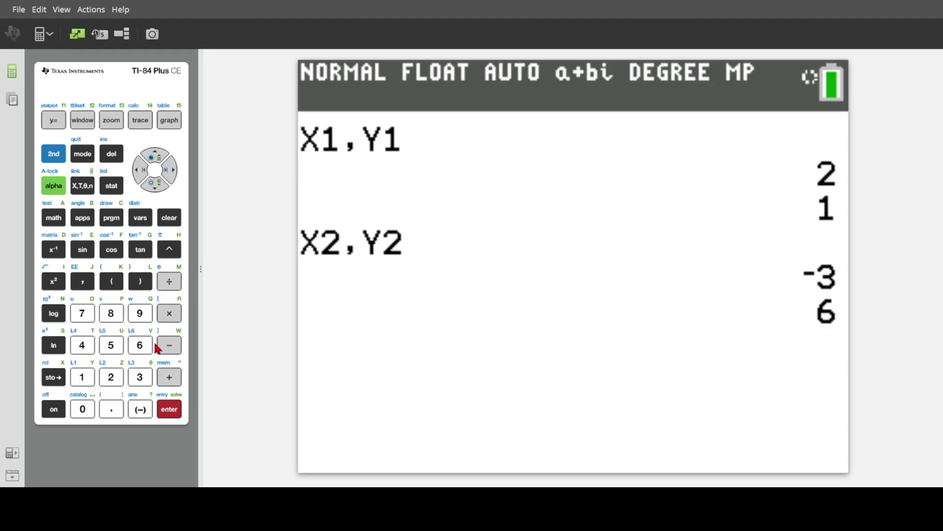
Step: Leave the nonlinear results and run 6:Discriminant from the solver menu
click(169, 410)
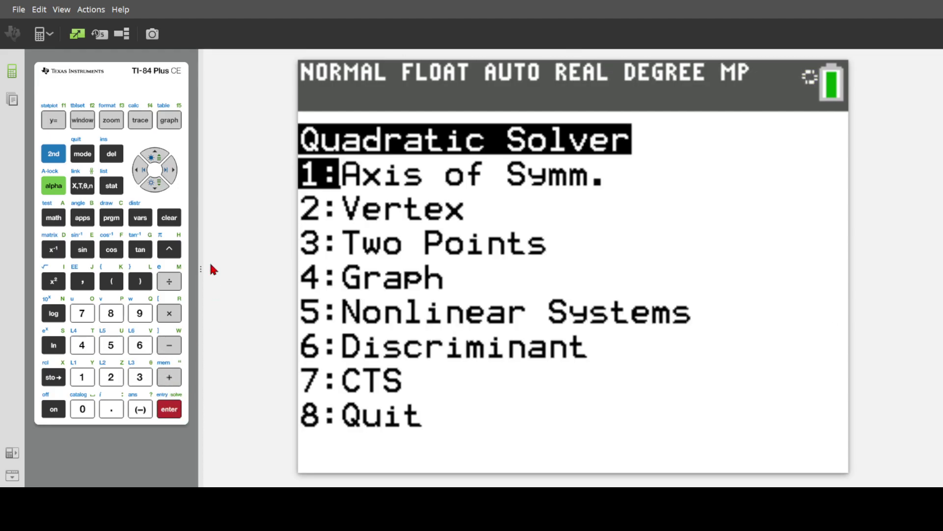
click(153, 187)
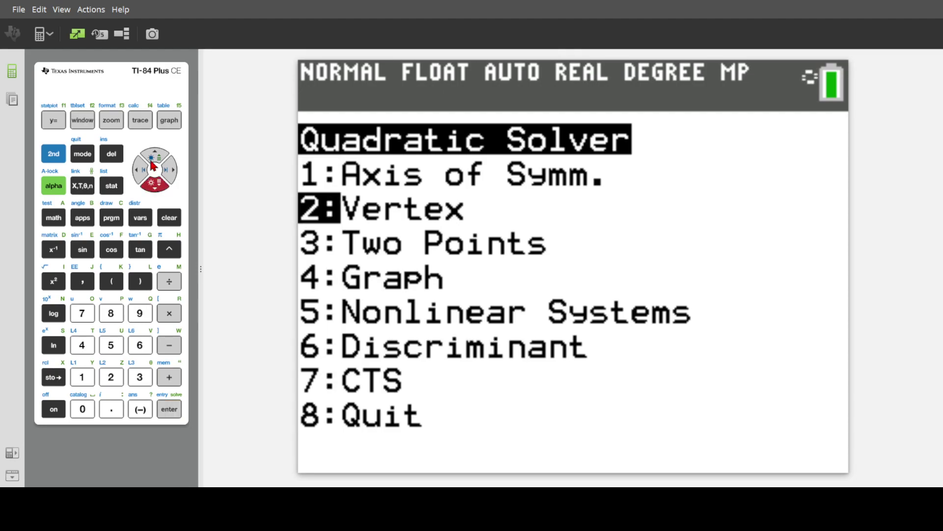
click(152, 166)
click(151, 188)
click(151, 188)
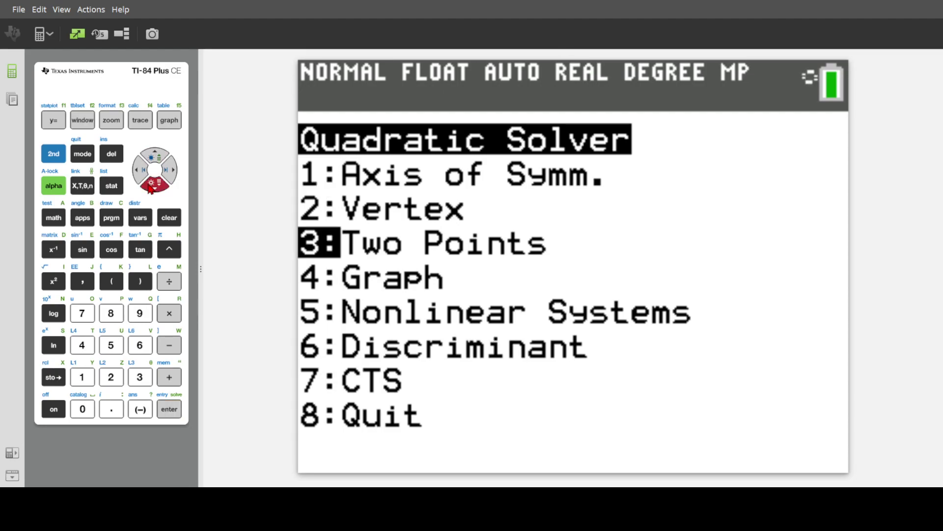
click(150, 188)
click(150, 188)
click(151, 188)
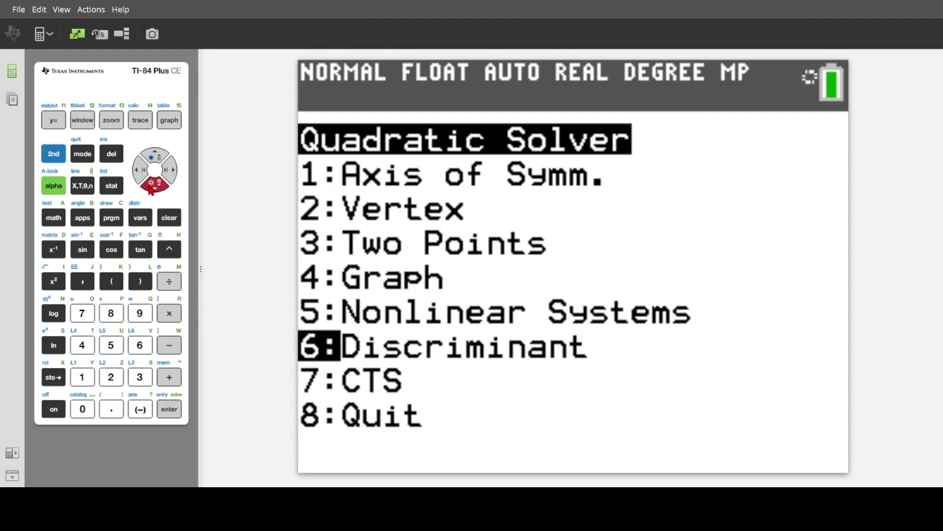
click(172, 413)
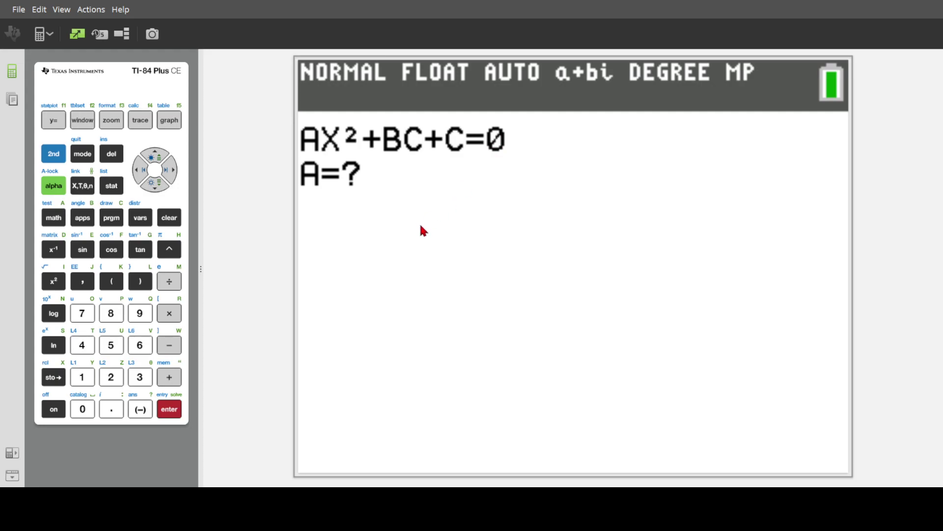
Step: Enter A=-2, B=-8, C=-8 to get discriminant 0 with one real root X=-2
click(139, 410)
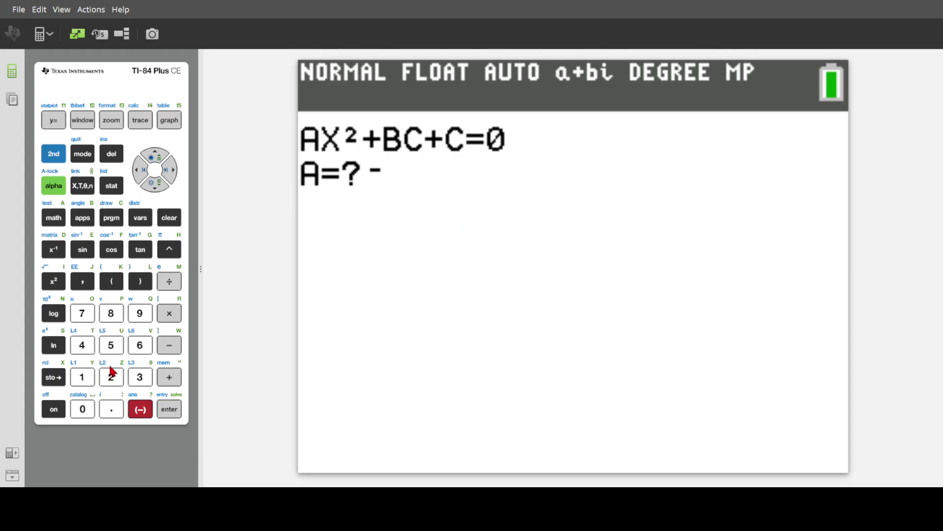
click(111, 376)
click(177, 409)
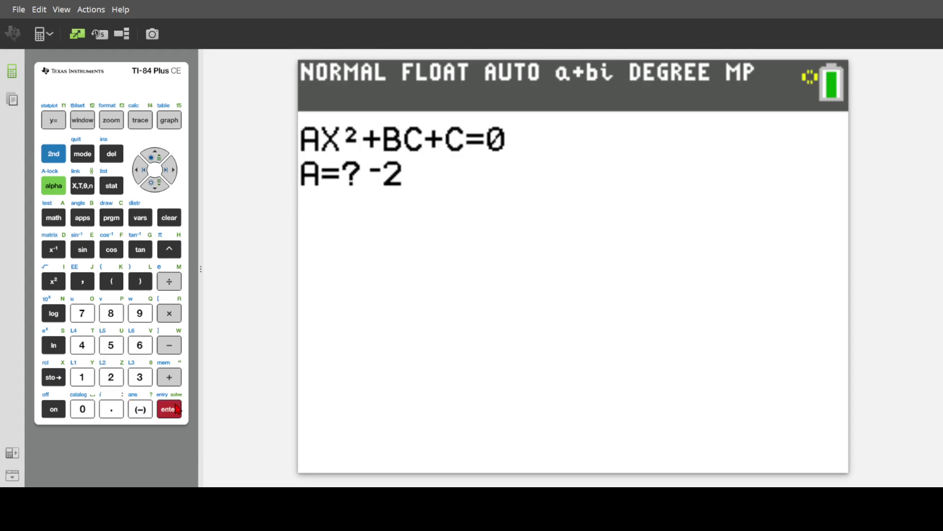
click(138, 410)
click(110, 313)
click(171, 409)
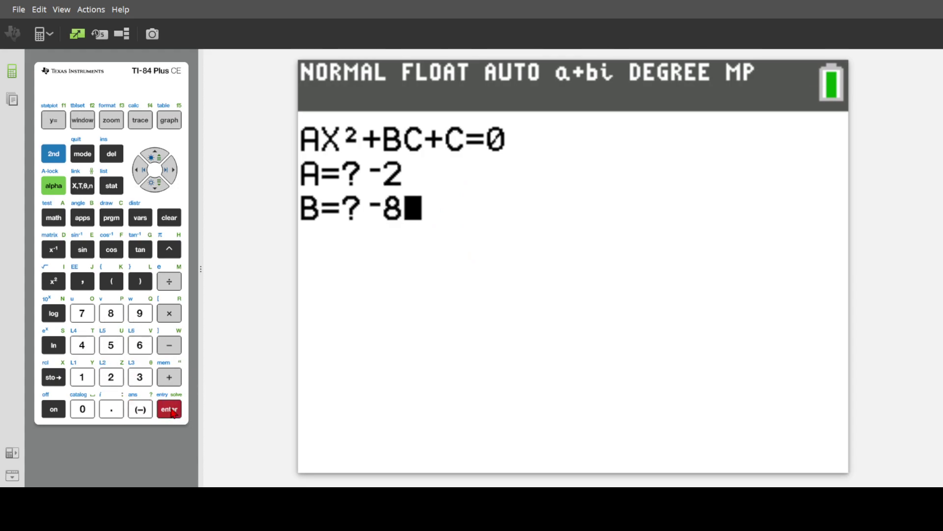
click(136, 411)
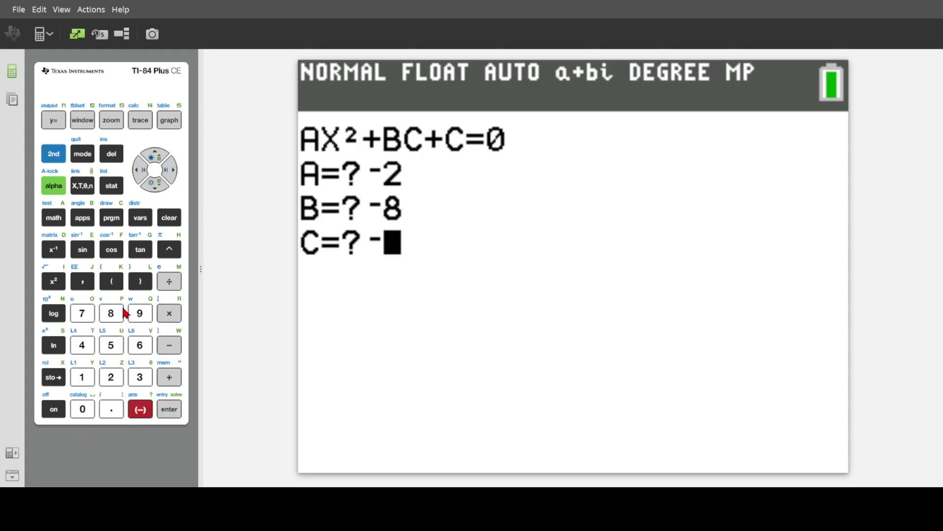
click(110, 313)
click(175, 408)
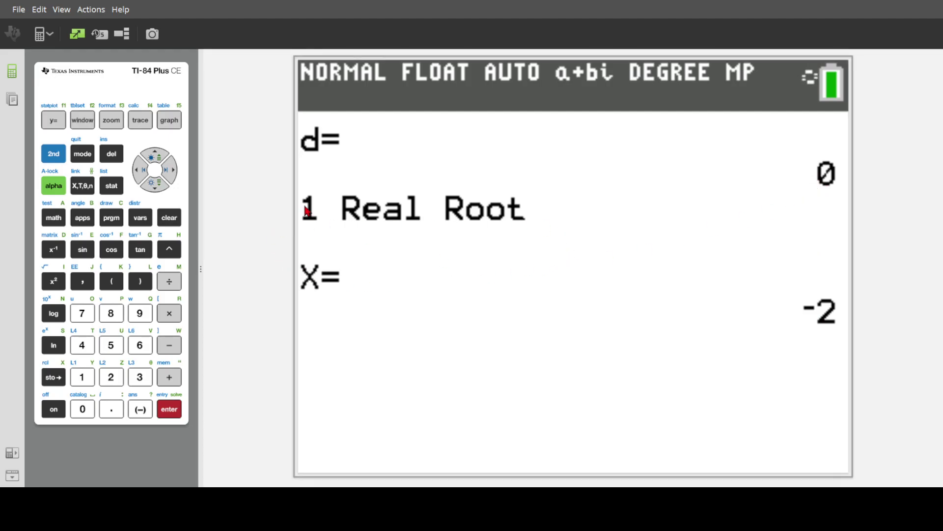
Step: Return to the solver menu and run 6:Discriminant again
click(163, 415)
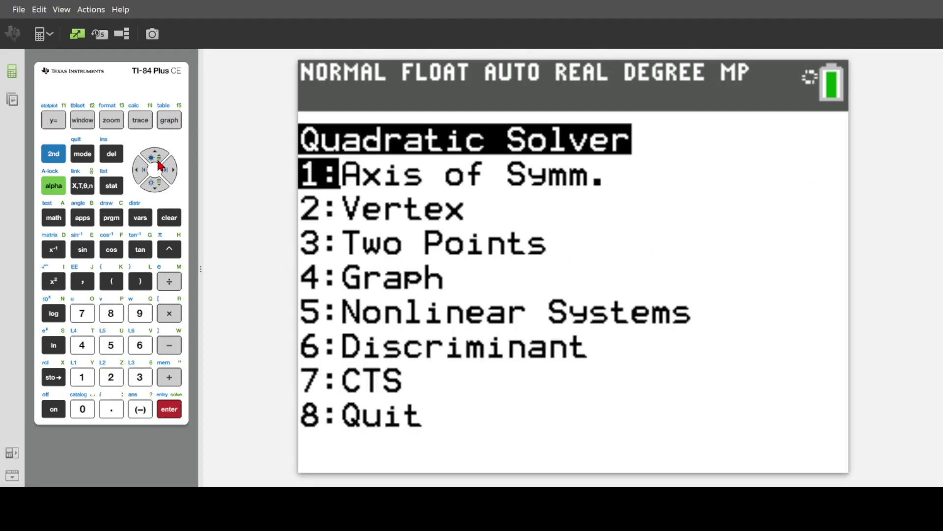
click(155, 186)
click(155, 187)
click(155, 187)
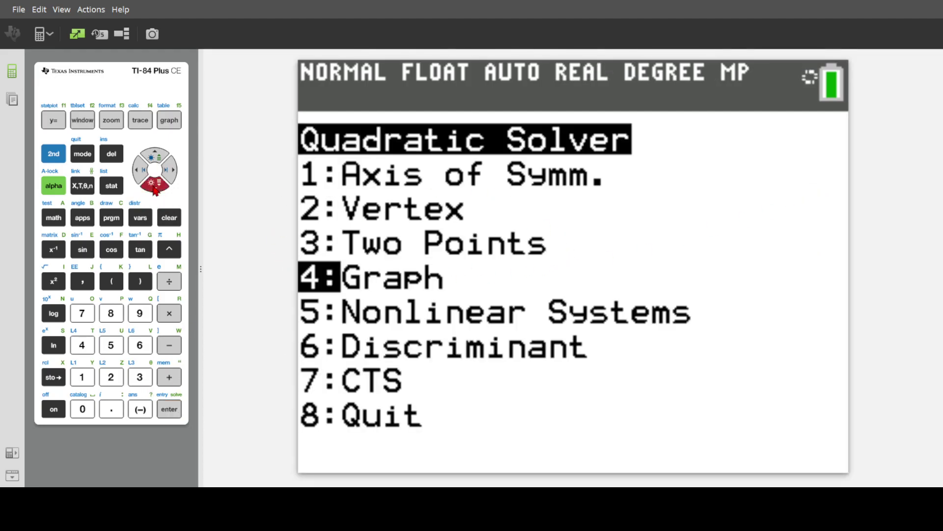
click(155, 187)
click(155, 187)
click(178, 411)
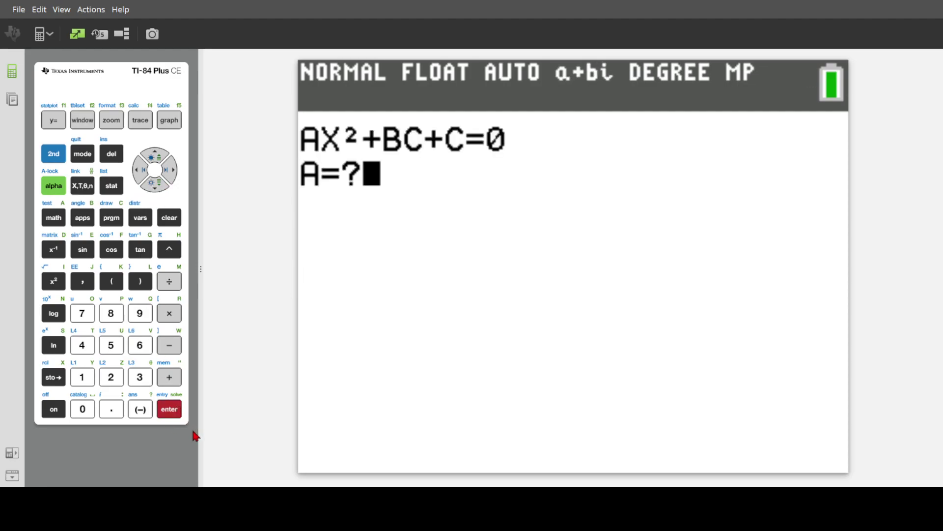
Step: Enter A=9, B=3, C=2, getting discriminant -63, 0 real roots and a complex X
click(143, 315)
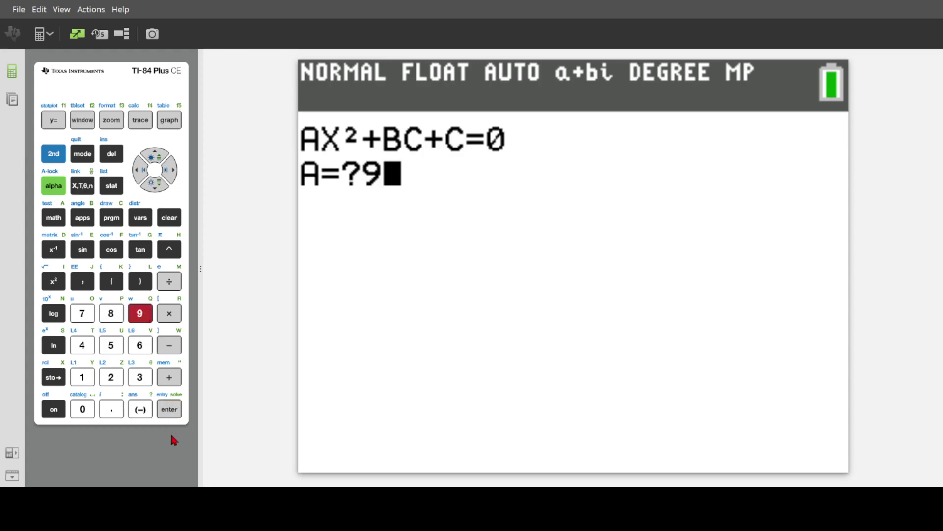
click(169, 409)
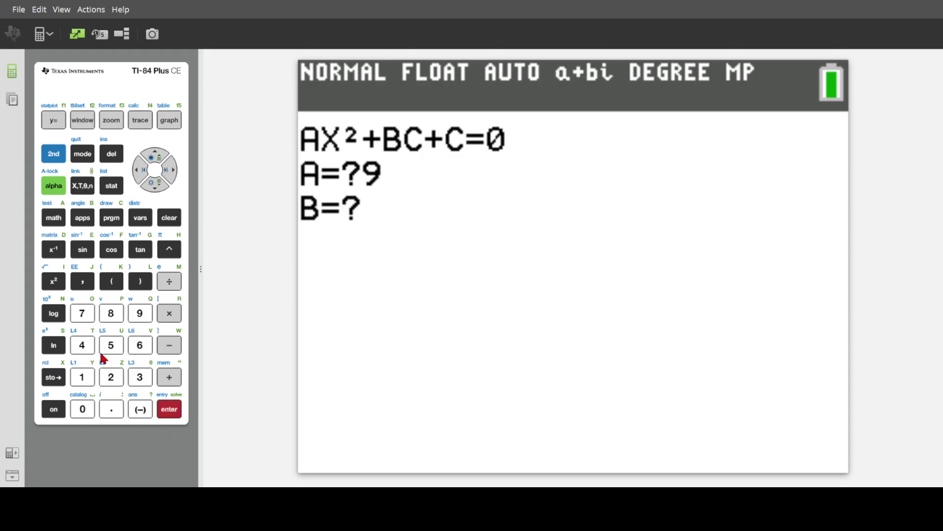
click(139, 377)
click(172, 412)
click(108, 377)
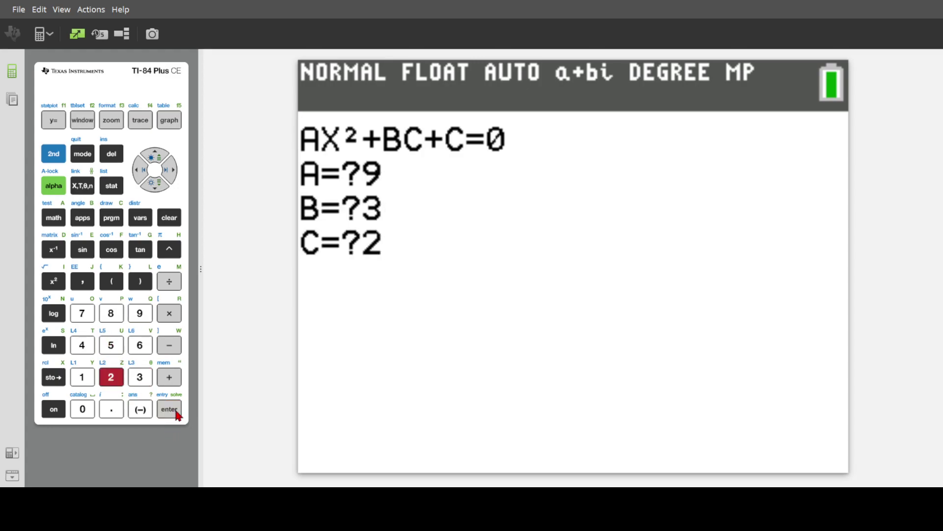
click(172, 411)
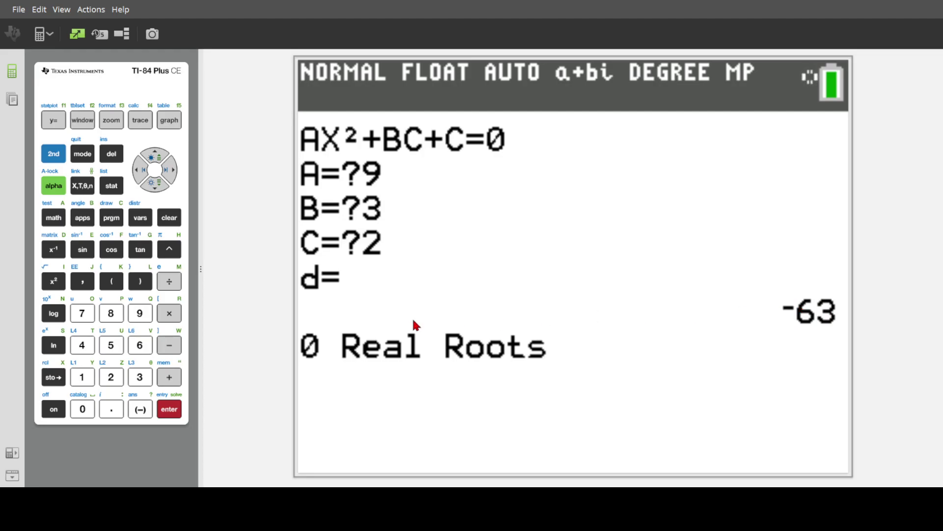
click(170, 410)
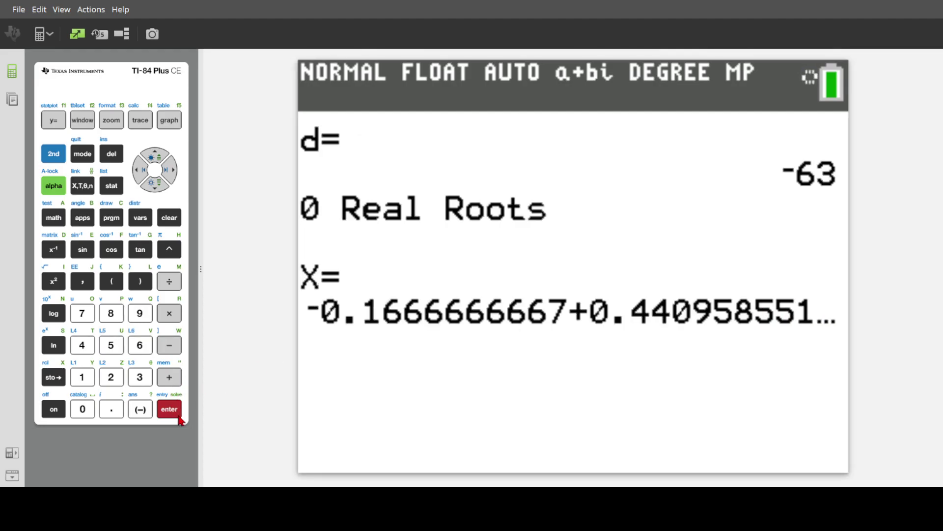
click(170, 410)
Step: Run 7:CTS with B=7 to get 49/4
click(159, 187)
click(158, 187)
click(158, 187)
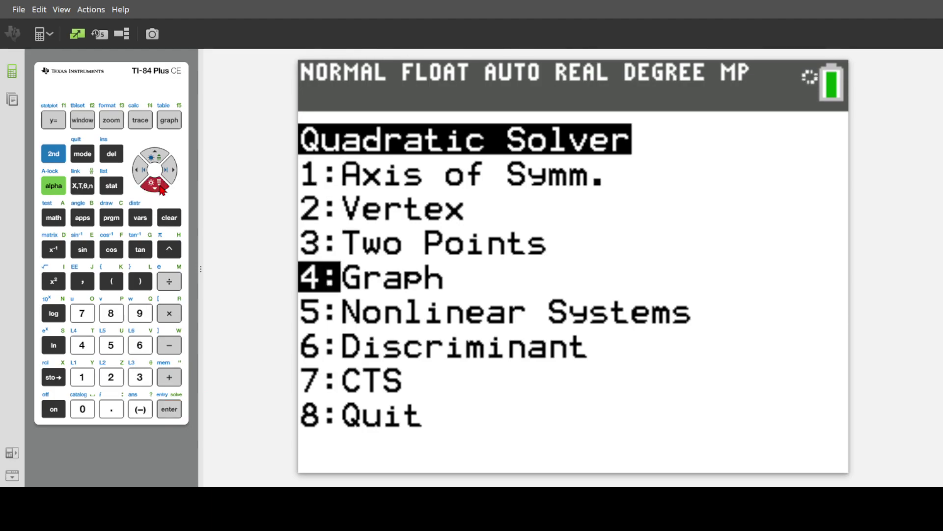
click(159, 187)
click(158, 187)
click(158, 186)
click(178, 411)
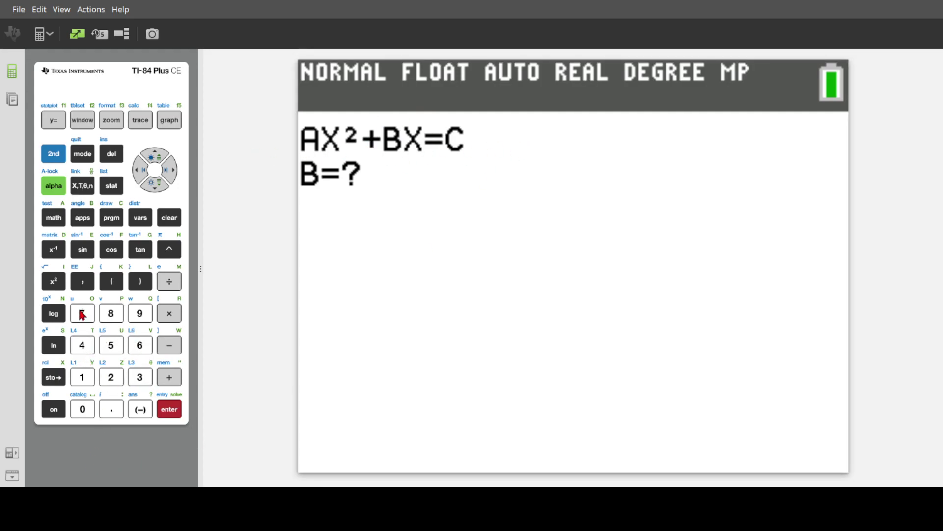
click(82, 313)
click(169, 408)
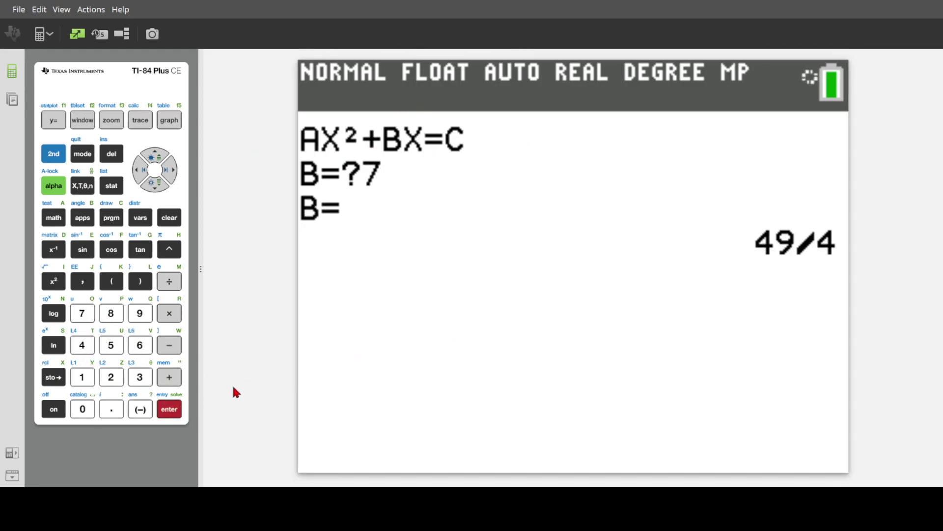
Step: Rerun CTS with B=-6 to get 9, then return to the solver menu
click(168, 409)
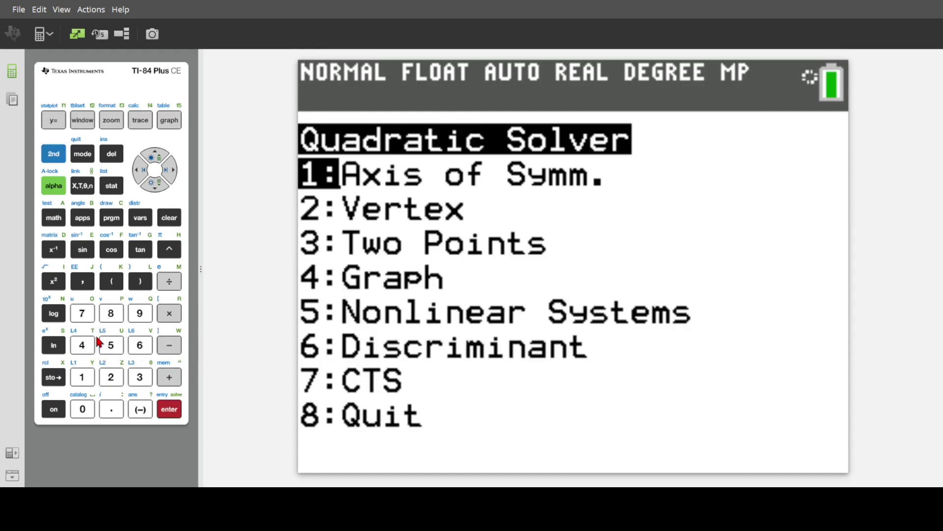
click(82, 315)
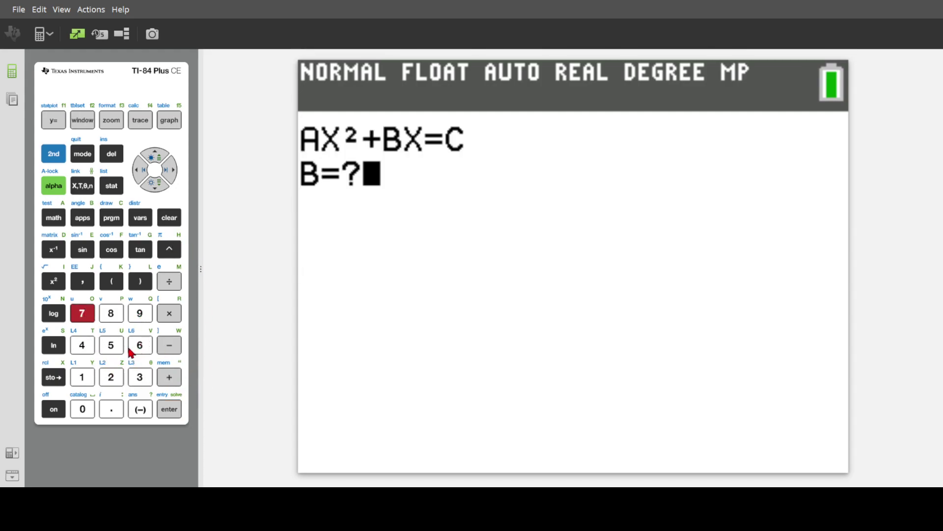
click(140, 409)
click(141, 345)
click(169, 409)
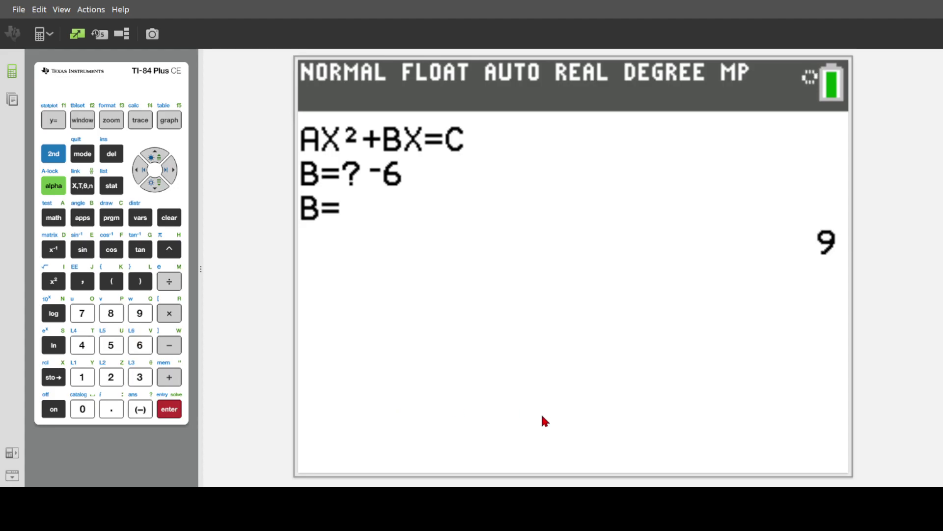
click(169, 409)
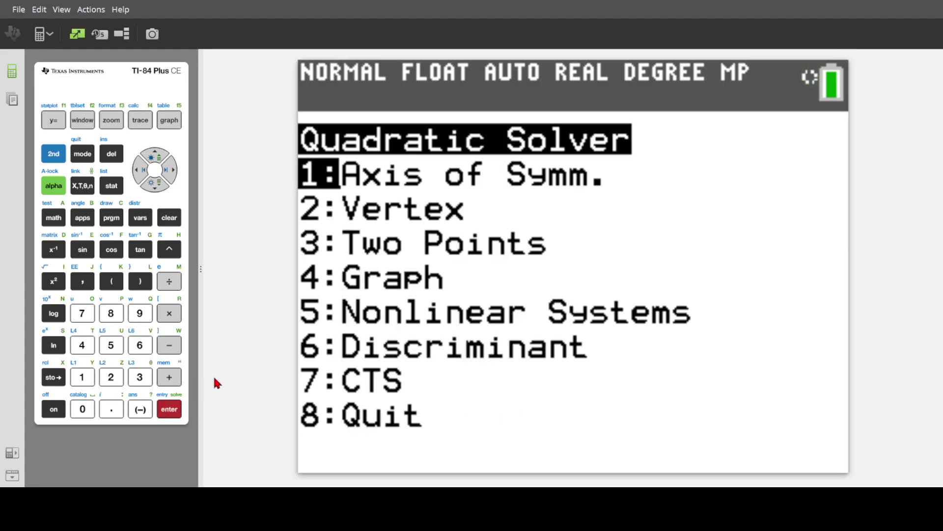
Step: Choose 8:Quit from the solver menu to exit the Quadratic Solver program
click(148, 183)
click(148, 182)
click(147, 183)
click(147, 183)
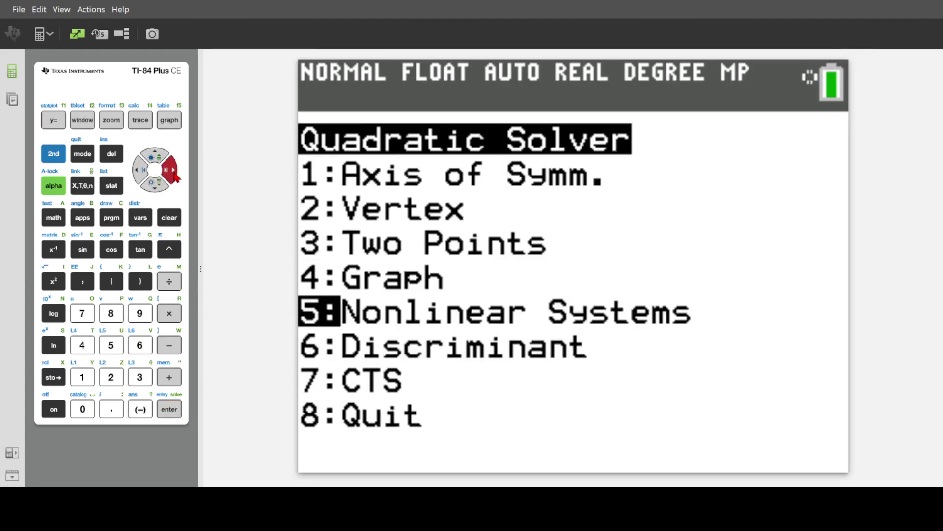
click(154, 155)
click(157, 185)
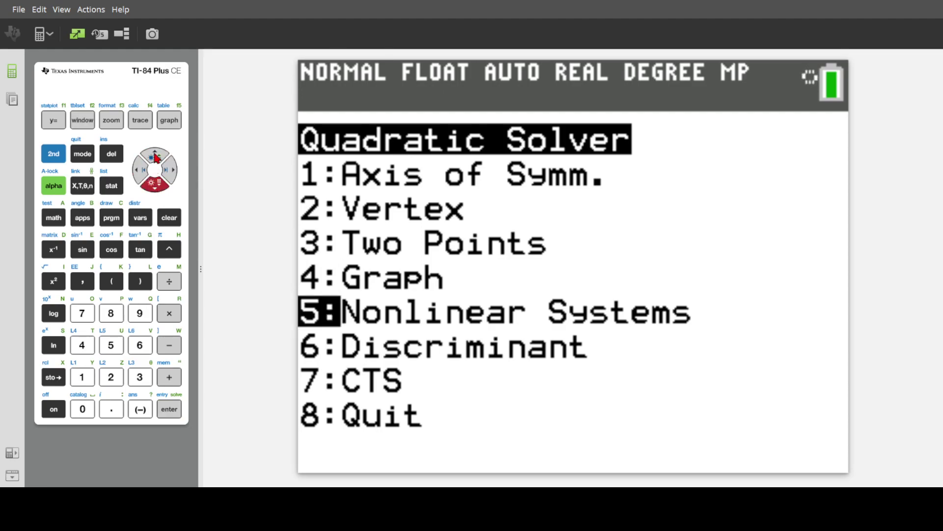
click(156, 156)
click(156, 183)
click(155, 183)
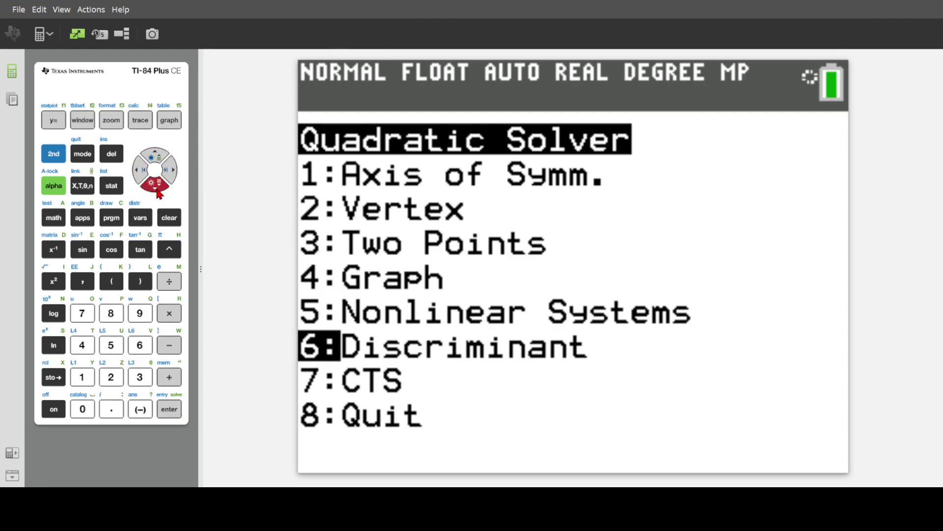
click(155, 183)
click(156, 183)
click(169, 408)
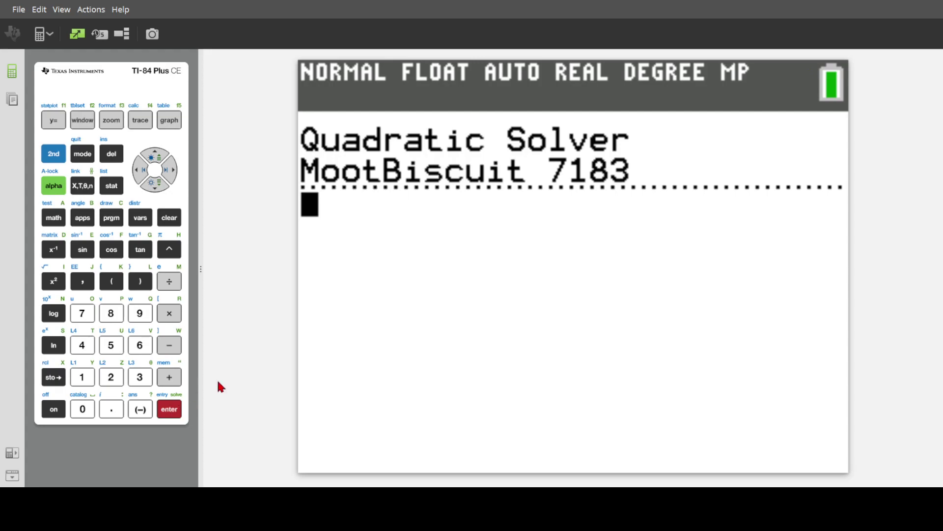